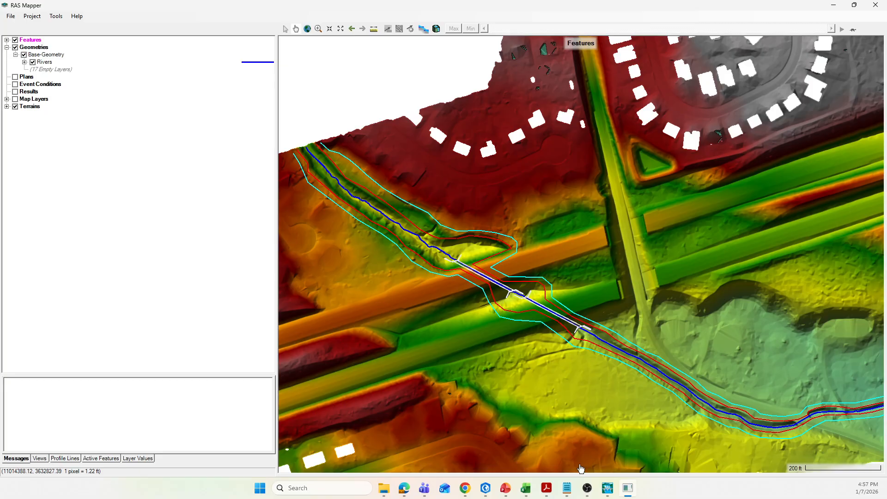
- Switch to PowerPoint to review the Part 9 cross-section layout slide and return to RAS Mapper
{"action": "mouse_move", "coordinate": [505, 489]}
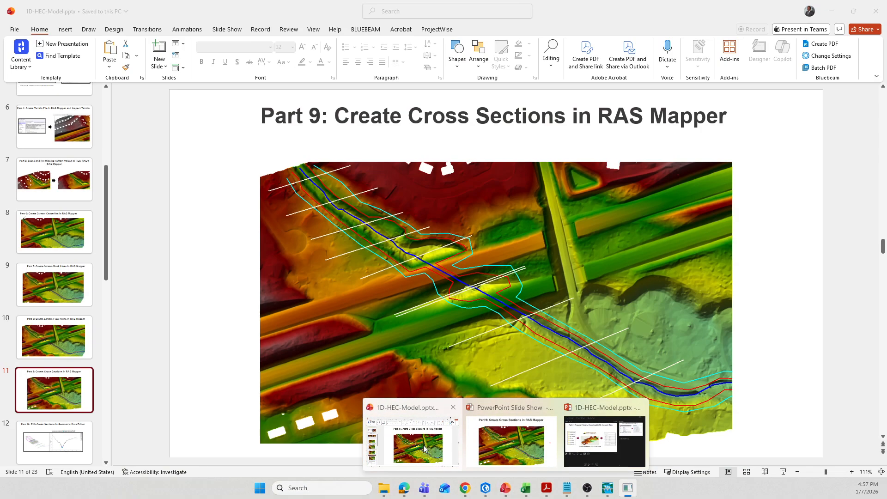
{"action": "left_click", "coordinate": [422, 449]}
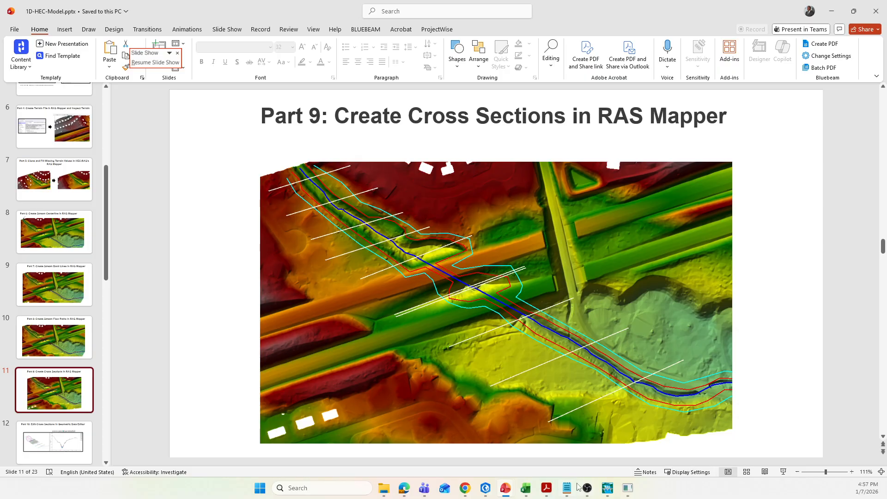
{"action": "mouse_move", "coordinate": [607, 492]}
{"action": "left_click", "coordinate": [640, 447]}
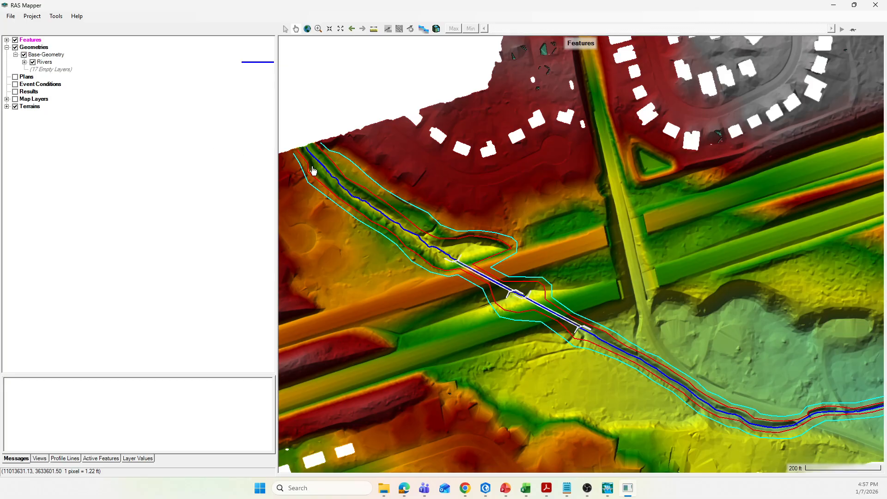
- Start editing Base-Geometry and make Cross Sections the active layer
{"action": "scroll", "coordinate": [532, 194], "scroll_direction": "down", "scroll_amount": 2}
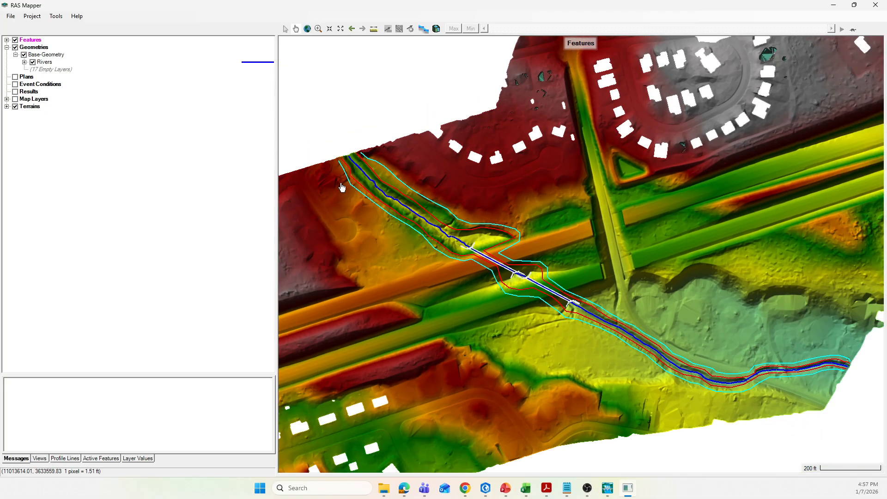
{"action": "scroll", "coordinate": [332, 179], "scroll_direction": "up", "scroll_amount": 1}
{"action": "scroll", "coordinate": [332, 179], "scroll_direction": "up", "scroll_amount": 1}
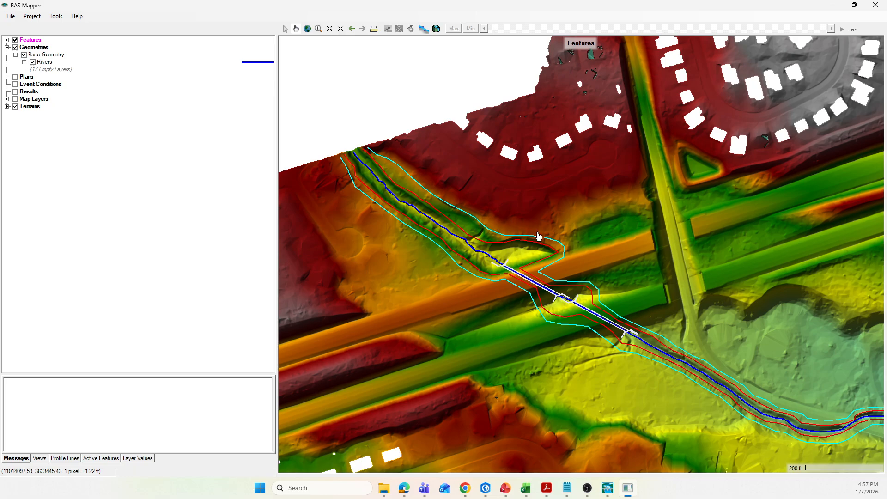
{"action": "left_click", "coordinate": [39, 56]}
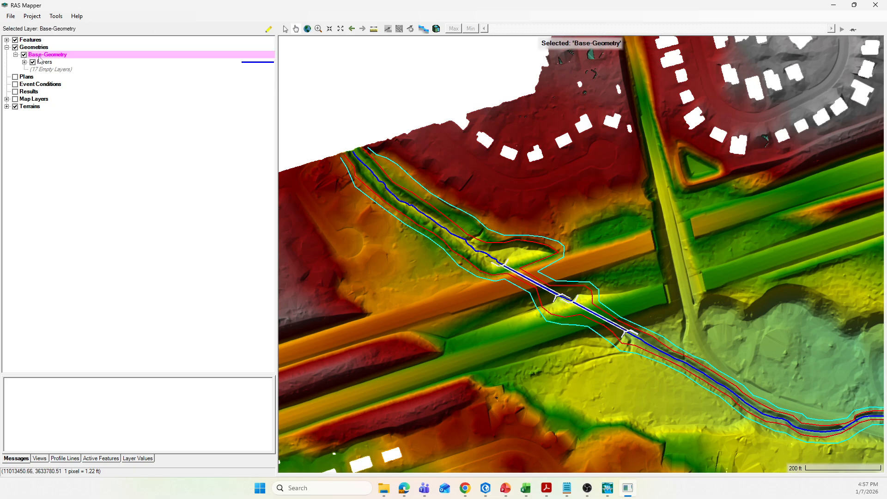
{"action": "right_click", "coordinate": [39, 56]}
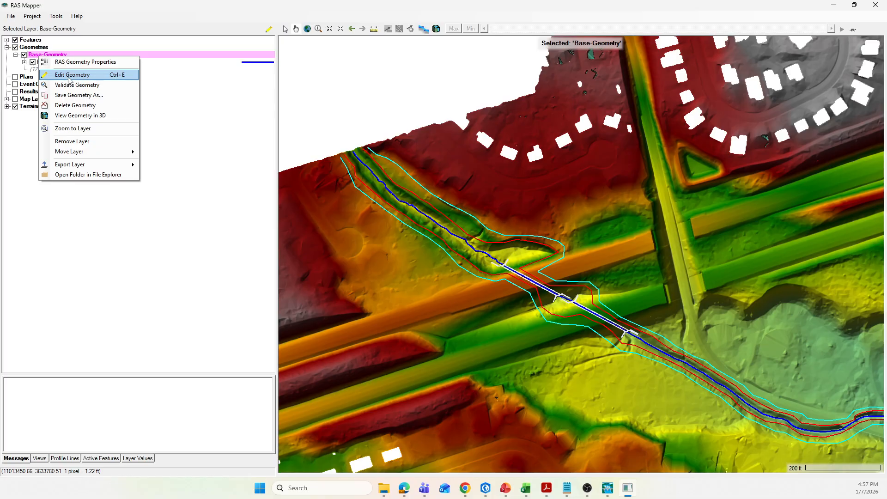
{"action": "left_click", "coordinate": [69, 74]}
{"action": "left_click", "coordinate": [33, 69]}
{"action": "left_click", "coordinate": [49, 71]}
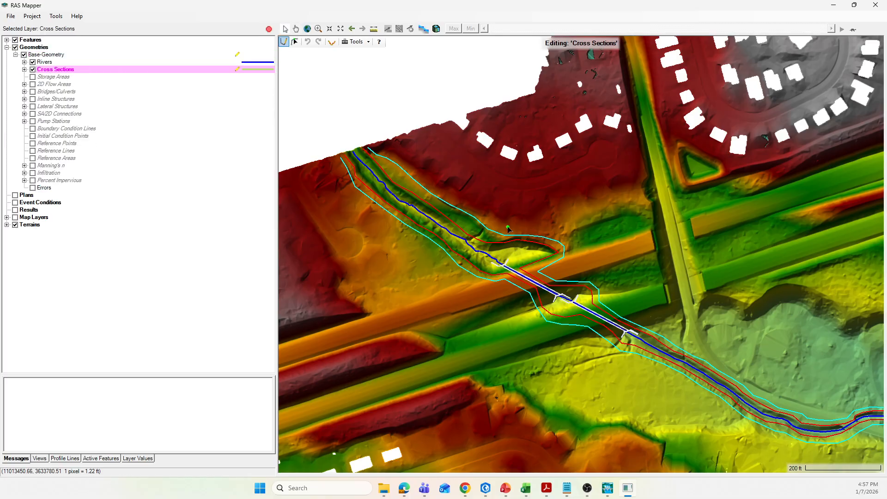
- Draw three straight cross sections from left to right overbank across the upstream end of the river, extending past both flow paths
{"action": "scroll", "coordinate": [382, 158], "scroll_direction": "up", "scroll_amount": 2}
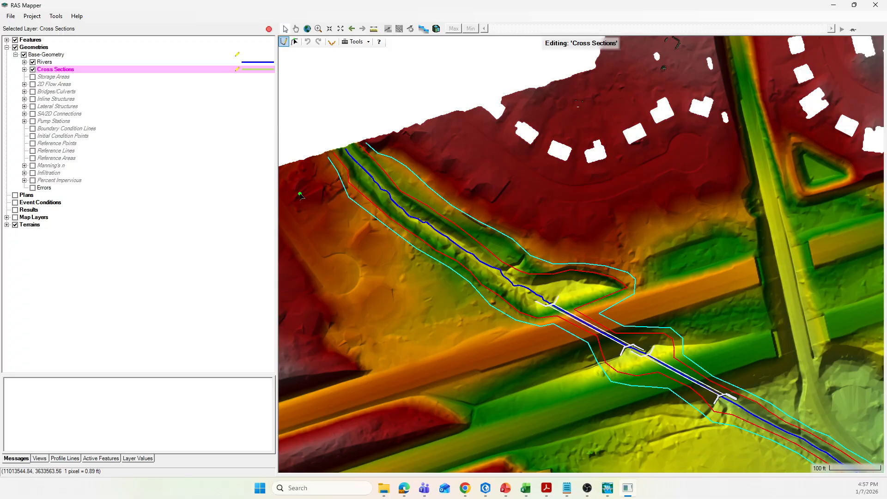
{"action": "left_click", "coordinate": [417, 134]}
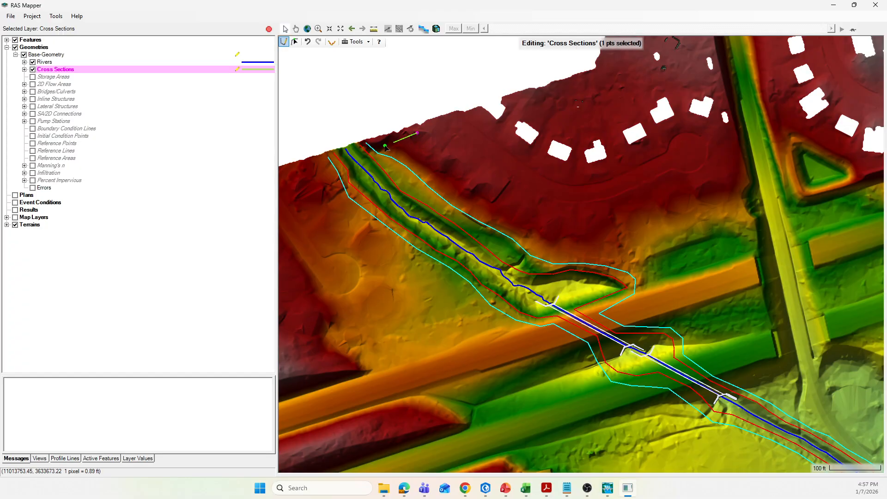
{"action": "double_click", "coordinate": [317, 196]}
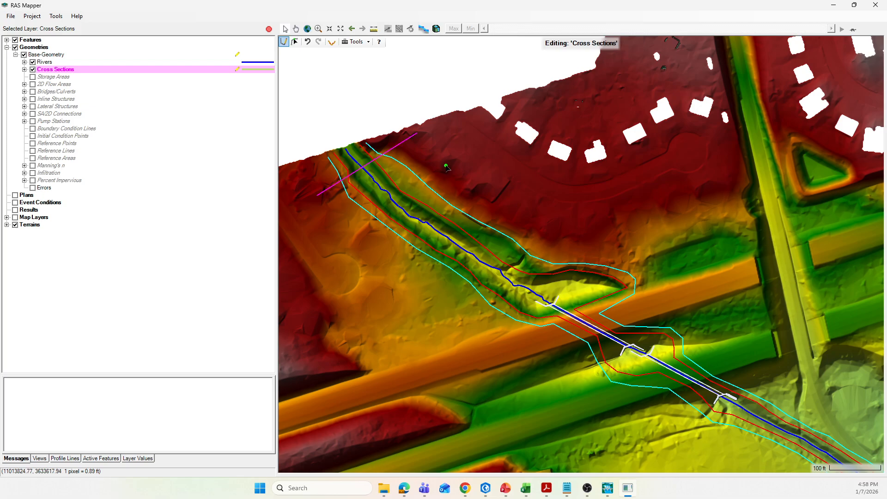
{"action": "left_click", "coordinate": [448, 165]}
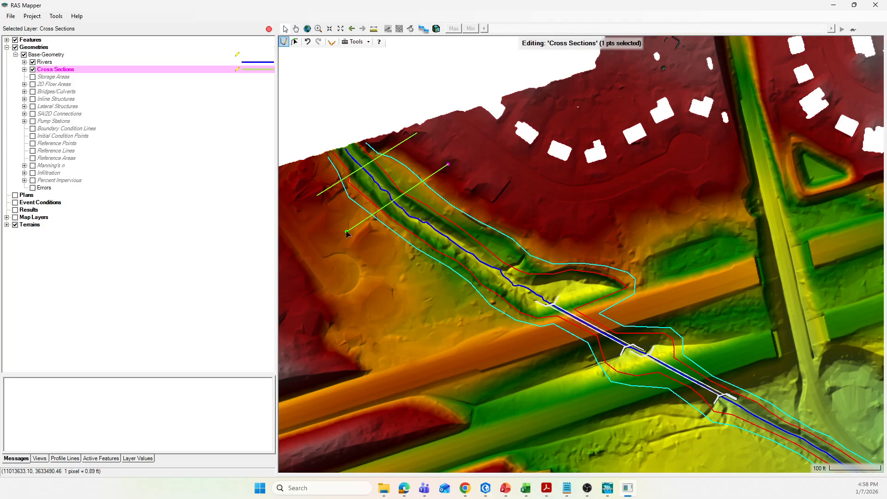
{"action": "double_click", "coordinate": [347, 232]}
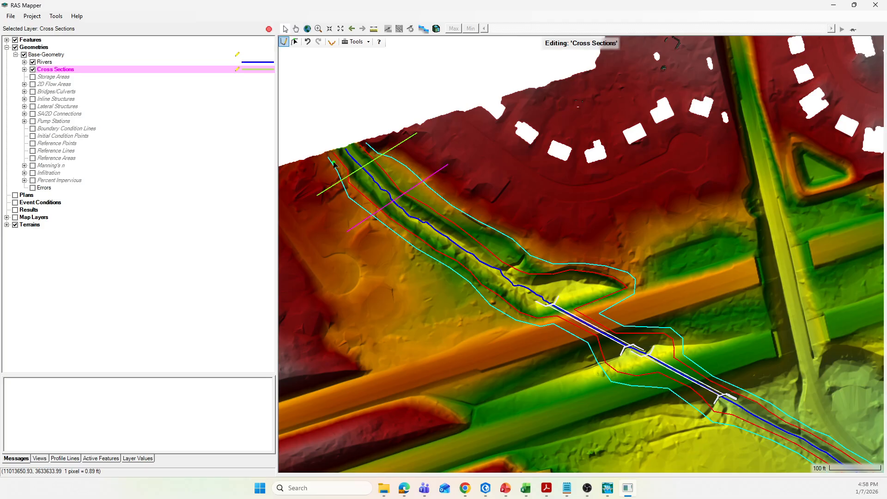
{"action": "left_click", "coordinate": [485, 197]}
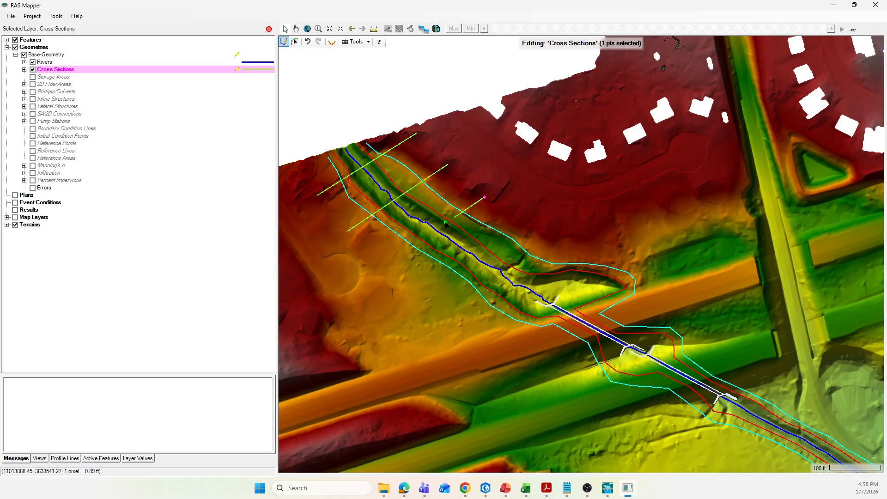
{"action": "double_click", "coordinate": [397, 264]}
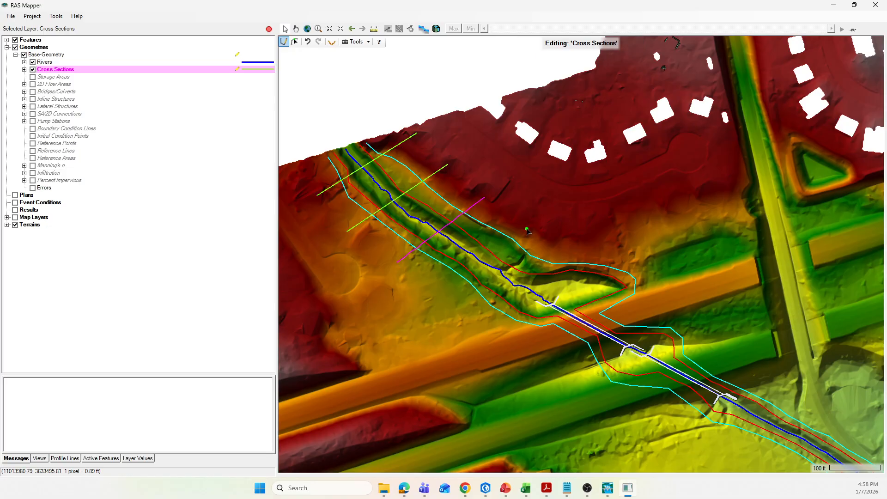
- Draw a fourth cross section from left to right overbank, a short distance downstream of the third
{"action": "left_click", "coordinate": [527, 230]}
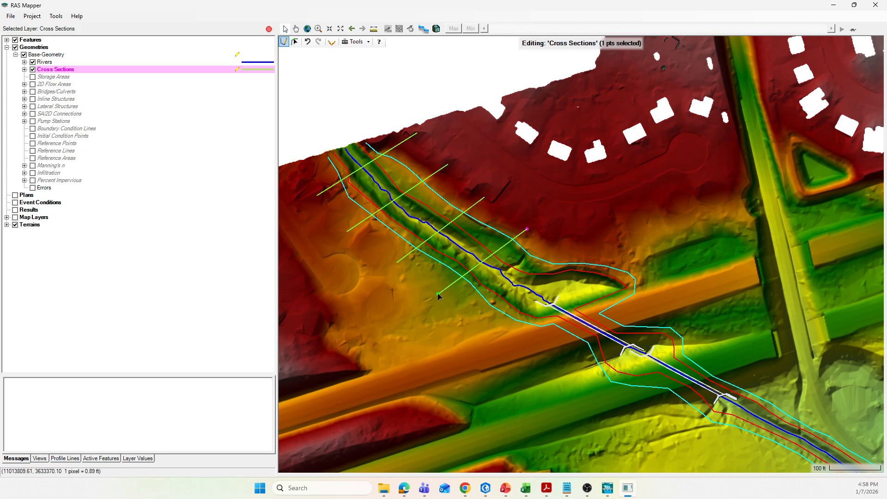
{"action": "key", "text": "Escape"}
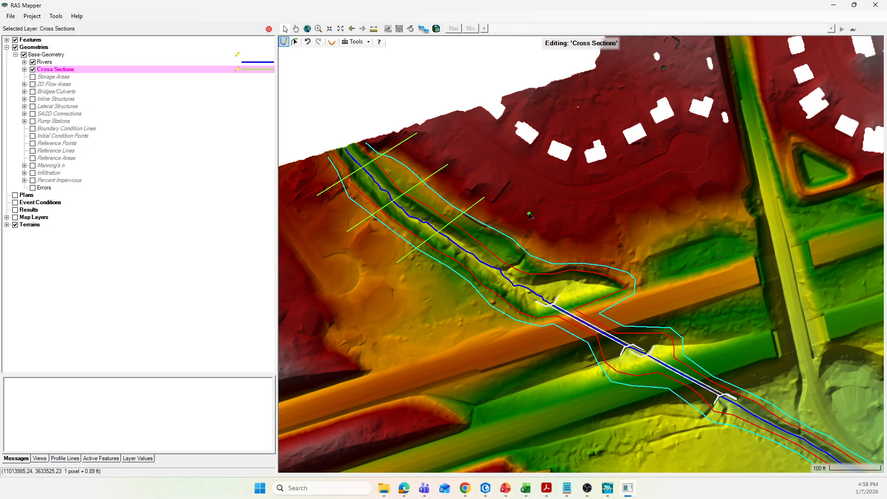
{"action": "left_click", "coordinate": [524, 216]}
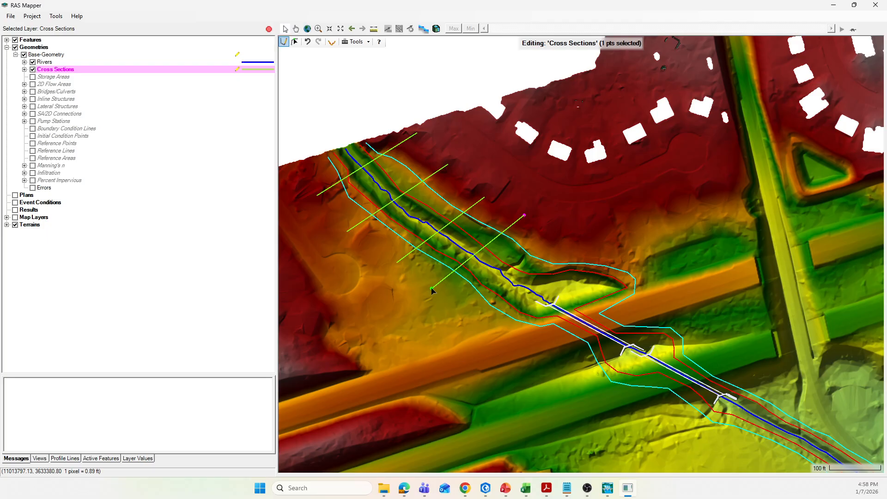
{"action": "double_click", "coordinate": [432, 289]}
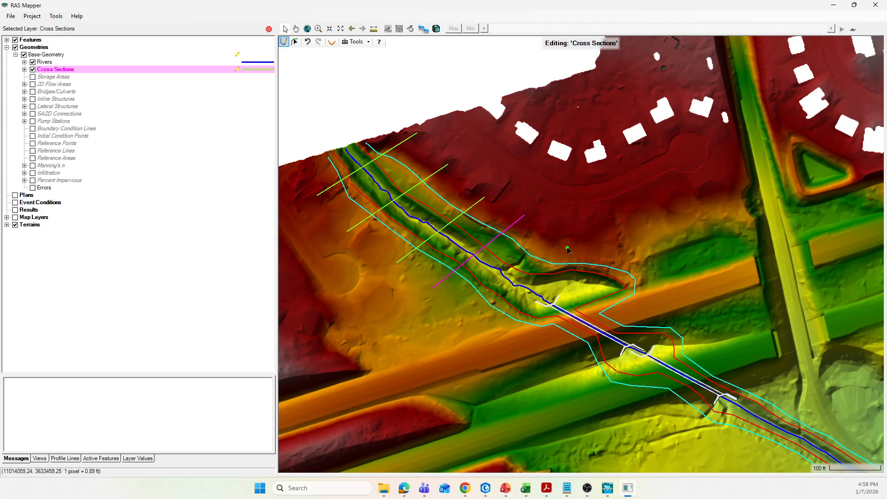
{"action": "left_click", "coordinate": [569, 248]}
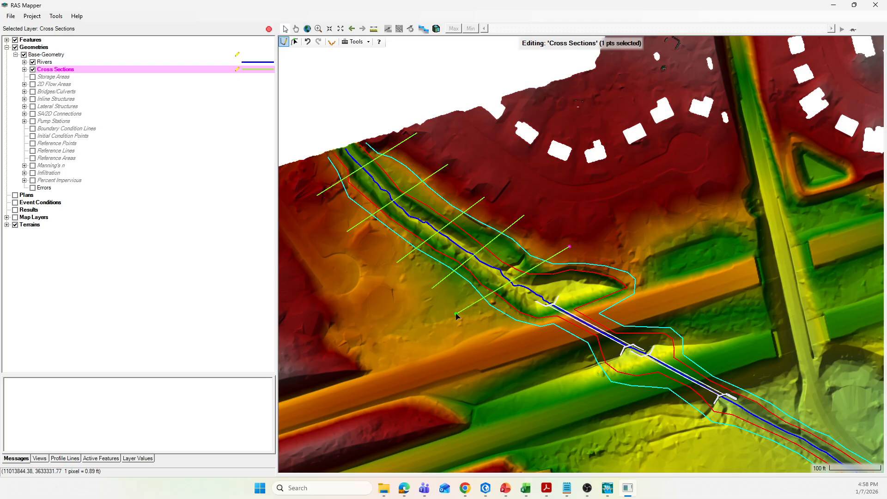
{"action": "double_click", "coordinate": [455, 313]}
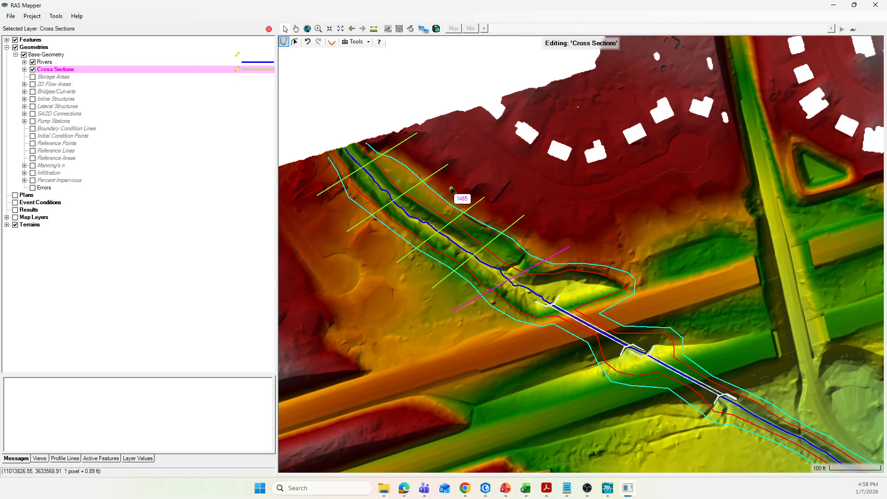
{"action": "key", "text": "Delete"}
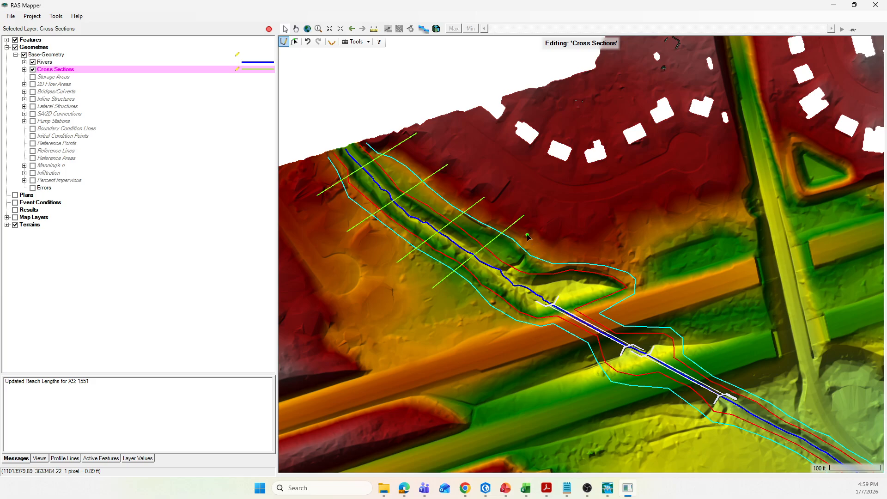
- Draw two more cross sections downstream of the fourth, placing the second one just upstream of the first culvert's inlet
{"action": "left_click", "coordinate": [559, 250]}
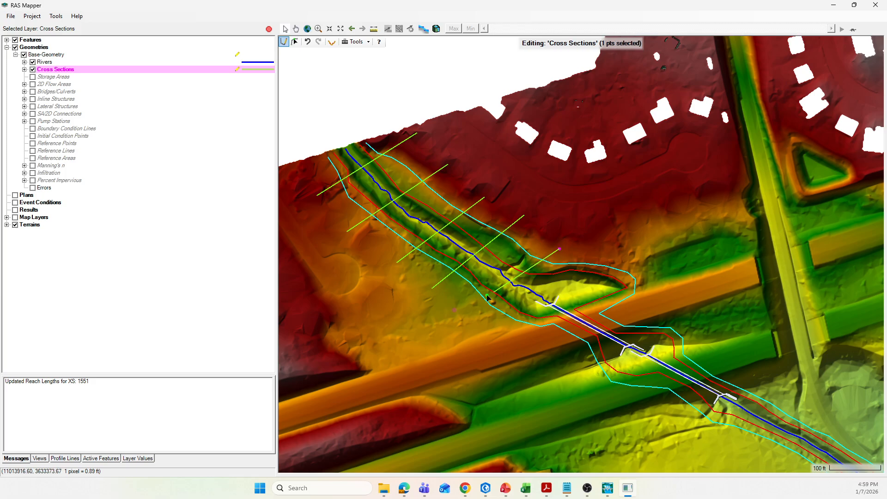
{"action": "double_click", "coordinate": [457, 311]}
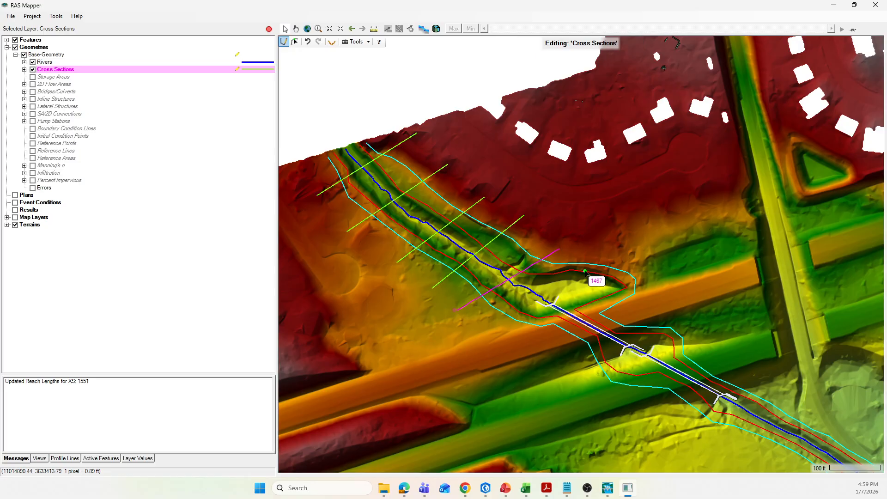
{"action": "left_click", "coordinate": [611, 263]}
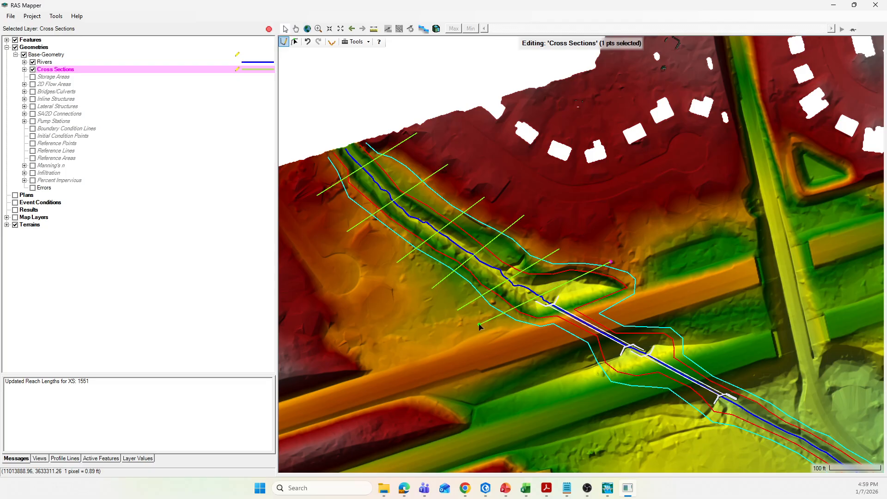
{"action": "double_click", "coordinate": [480, 326]}
- Draw a cross section from left to right overbank at the upstream culvert's outlet, in the gap between the two road embankments
{"action": "scroll", "coordinate": [636, 363], "scroll_direction": "up", "scroll_amount": 2}
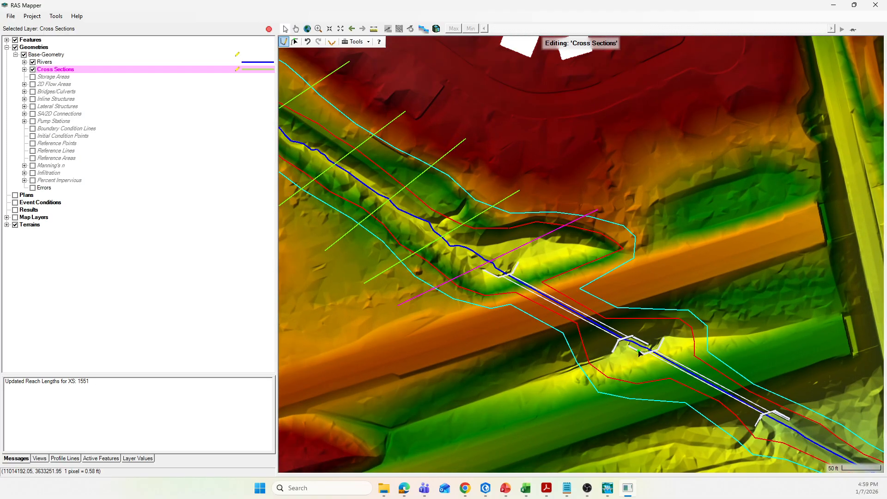
{"action": "scroll", "coordinate": [685, 332], "scroll_direction": "up", "scroll_amount": 1}
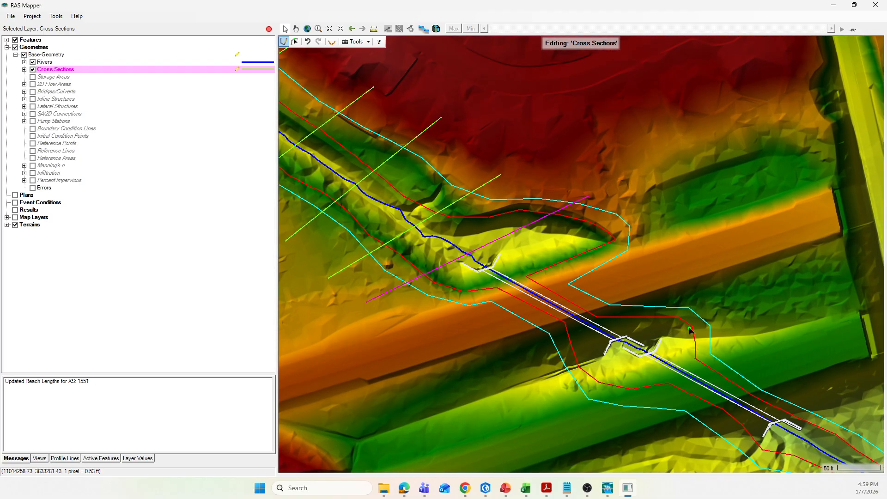
{"action": "scroll", "coordinate": [692, 330], "scroll_direction": "up", "scroll_amount": 1}
{"action": "scroll", "coordinate": [704, 308], "scroll_direction": "down", "scroll_amount": 1}
{"action": "scroll", "coordinate": [738, 301], "scroll_direction": "down", "scroll_amount": 1}
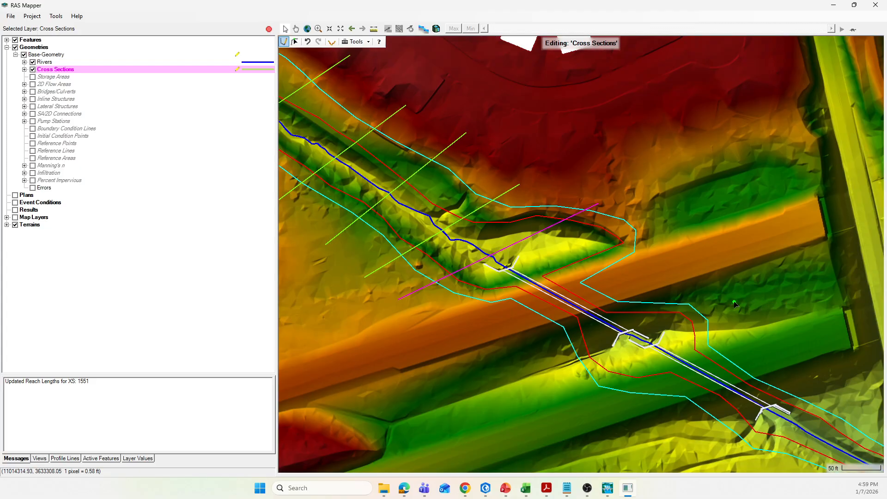
{"action": "left_click", "coordinate": [732, 303]}
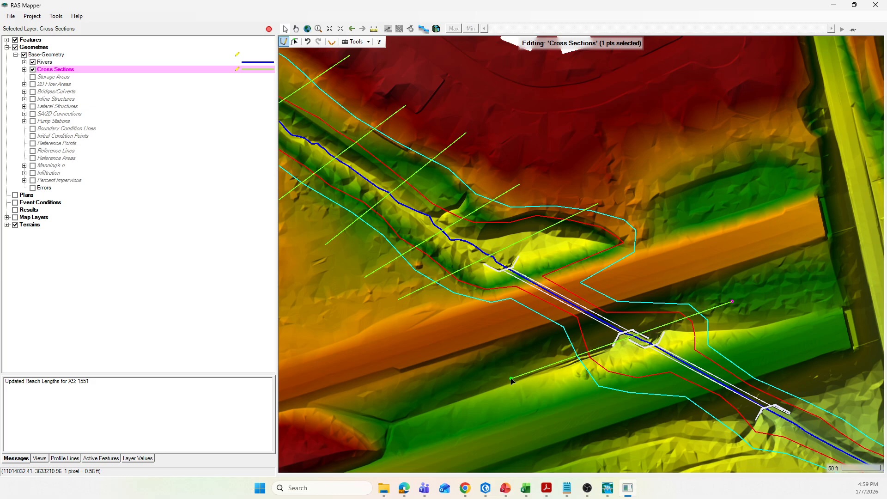
{"action": "double_click", "coordinate": [511, 380]}
- Draw a nearly parallel cross section just downstream, at the inlet of the second culvert
{"action": "scroll", "coordinate": [707, 340], "scroll_direction": "up", "scroll_amount": 1}
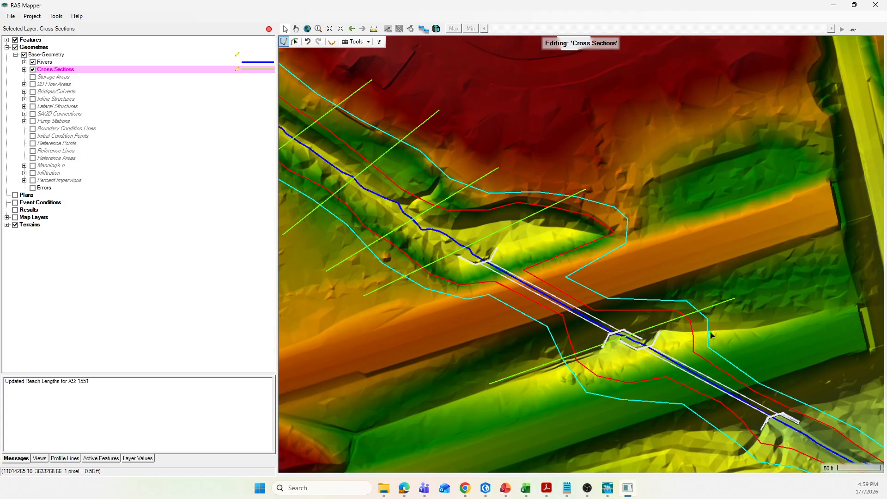
{"action": "scroll", "coordinate": [727, 322], "scroll_direction": "up", "scroll_amount": 1}
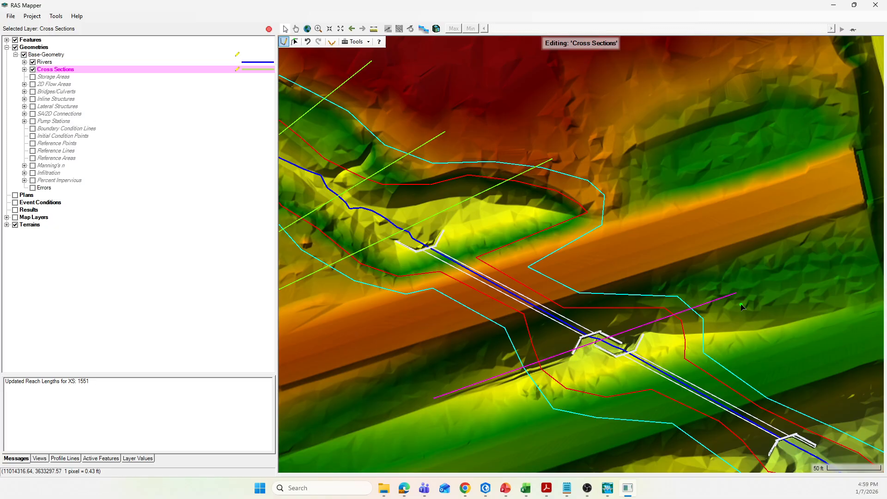
{"action": "left_click", "coordinate": [741, 304]}
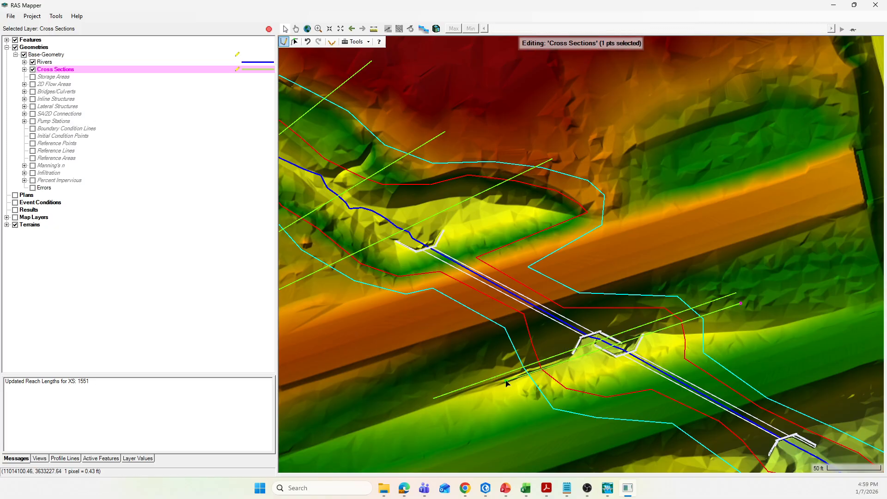
{"action": "key", "text": "Escape"}
{"action": "scroll", "coordinate": [530, 223], "scroll_direction": "down", "scroll_amount": 1}
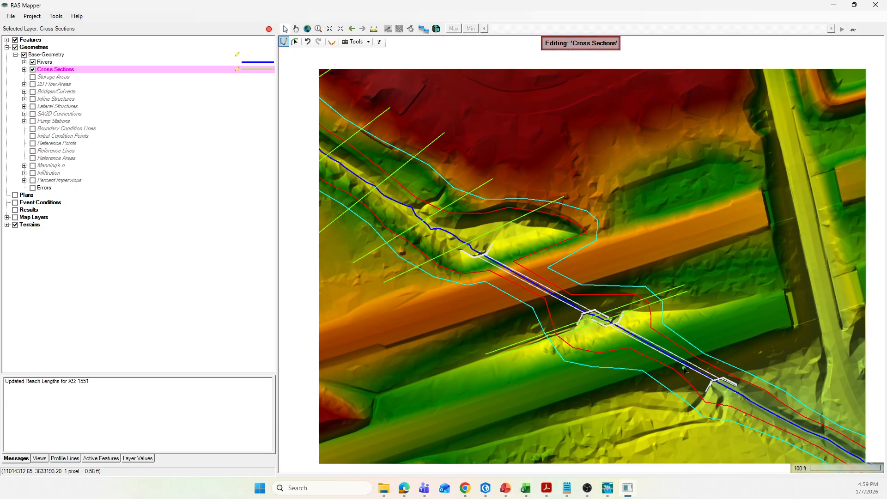
- Try drawing a cross section from left to right overbank across the second culvert's outlet
{"action": "scroll", "coordinate": [716, 391], "scroll_direction": "up", "scroll_amount": 1}
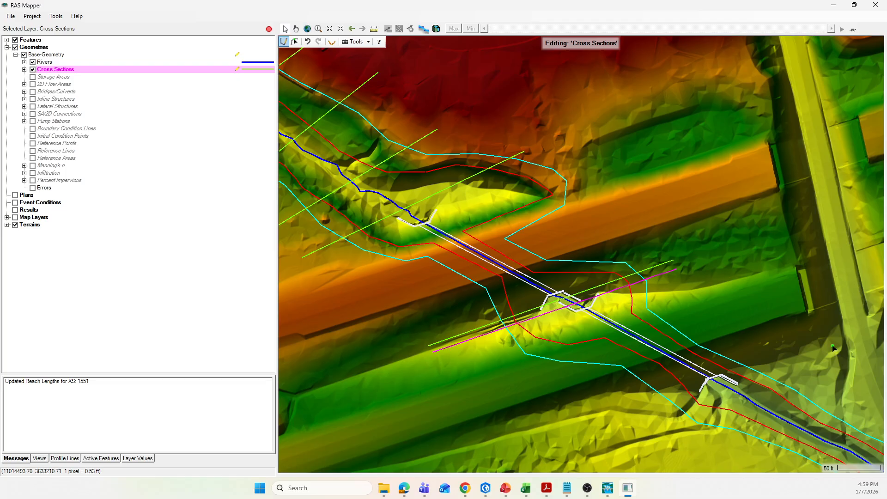
{"action": "left_click", "coordinate": [833, 346]}
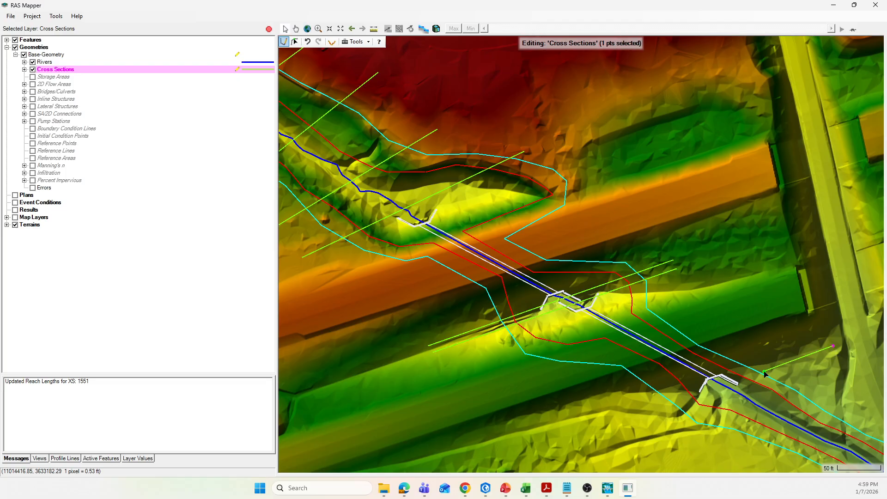
{"action": "double_click", "coordinate": [618, 417]}
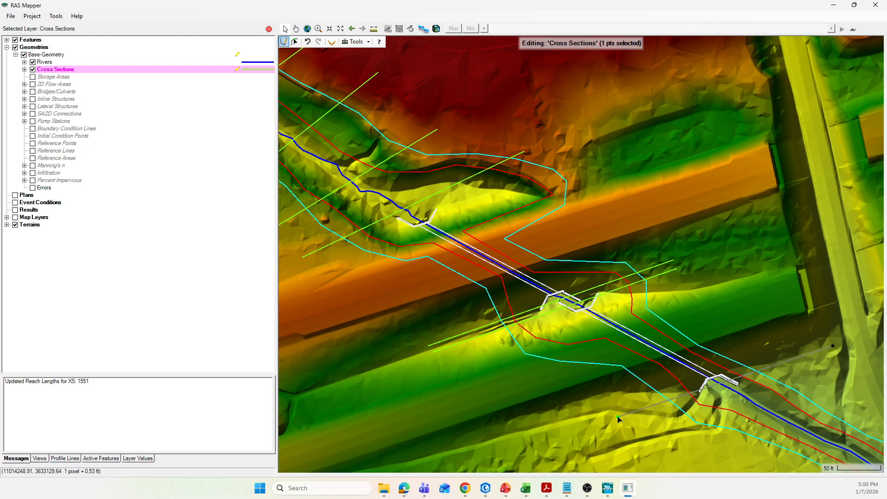
- Delete the cross section just drawn at the second culvert's outlet
{"action": "scroll", "coordinate": [543, 302], "scroll_direction": "down", "scroll_amount": 1}
{"action": "scroll", "coordinate": [543, 303], "scroll_direction": "down", "scroll_amount": 1}
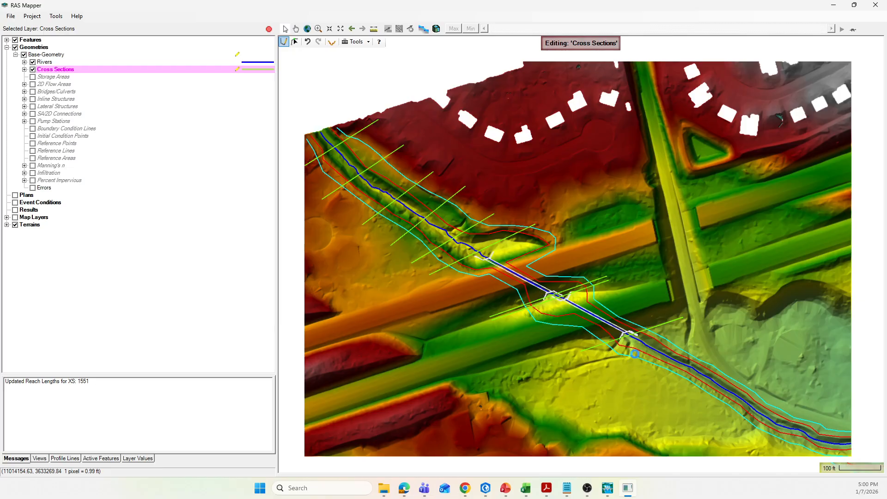
{"action": "scroll", "coordinate": [744, 412], "scroll_direction": "up", "scroll_amount": 1}
{"action": "scroll", "coordinate": [733, 418], "scroll_direction": "up", "scroll_amount": 1}
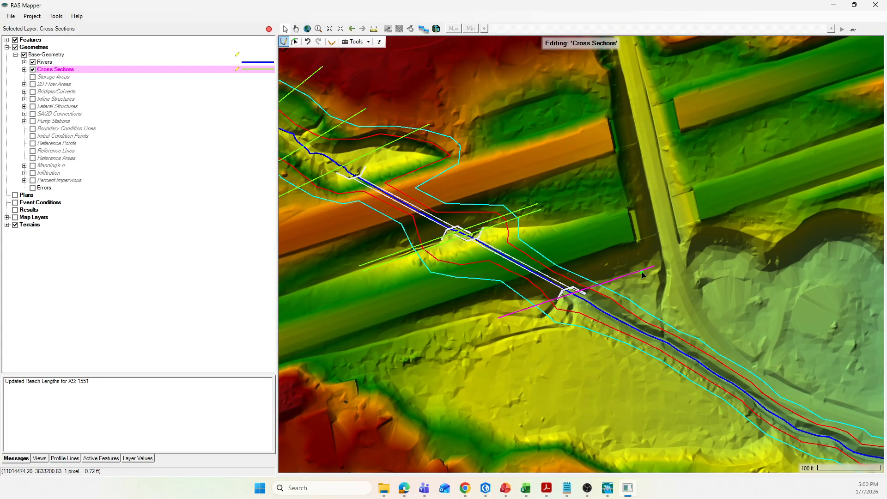
{"action": "left_click", "coordinate": [295, 42]}
{"action": "left_click", "coordinate": [645, 272]}
{"action": "left_click", "coordinate": [647, 270]}
{"action": "left_click_drag", "start_coordinate": [656, 269], "coordinate": [637, 265]}
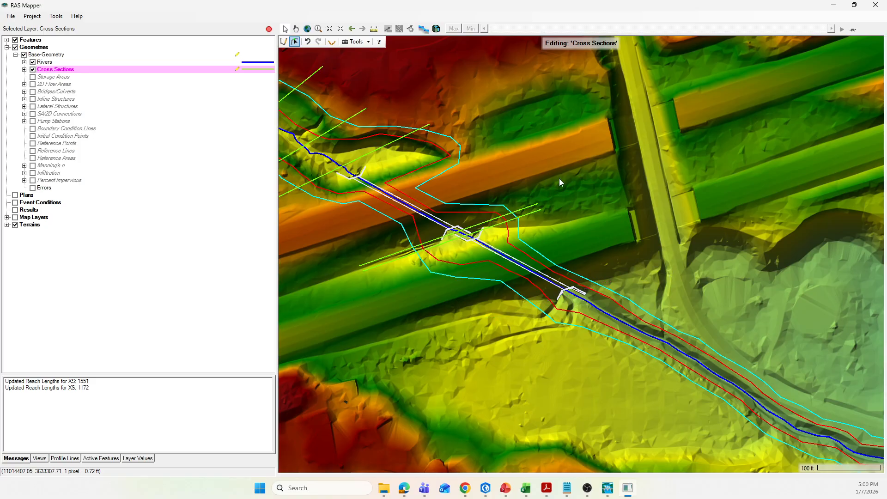
- Try a more steeply angled cross section at the second culvert's outlet, and remove it again
{"action": "left_click", "coordinate": [284, 41]}
{"action": "double_click", "coordinate": [480, 336]}
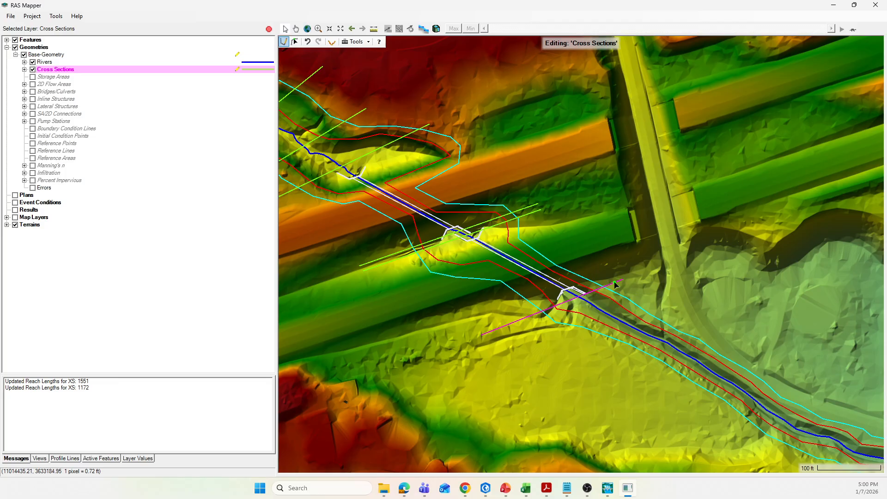
{"action": "scroll", "coordinate": [616, 284], "scroll_direction": "down", "scroll_amount": 1}
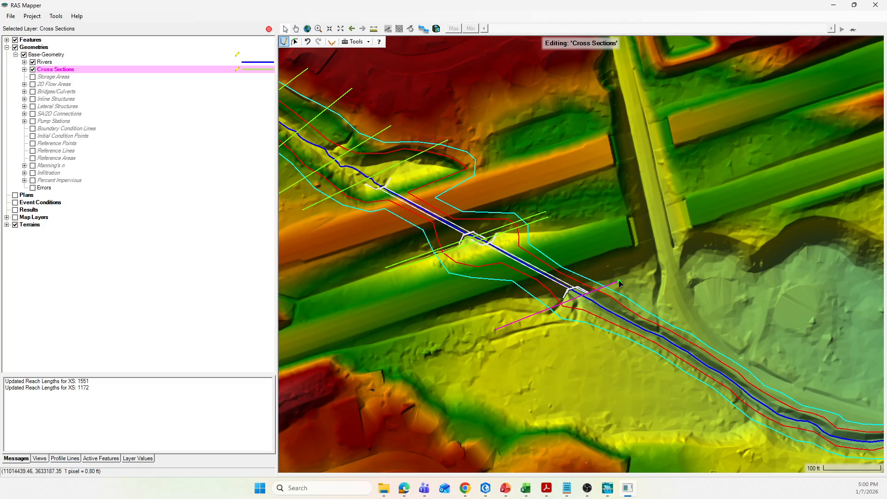
{"action": "left_click", "coordinate": [294, 41]}
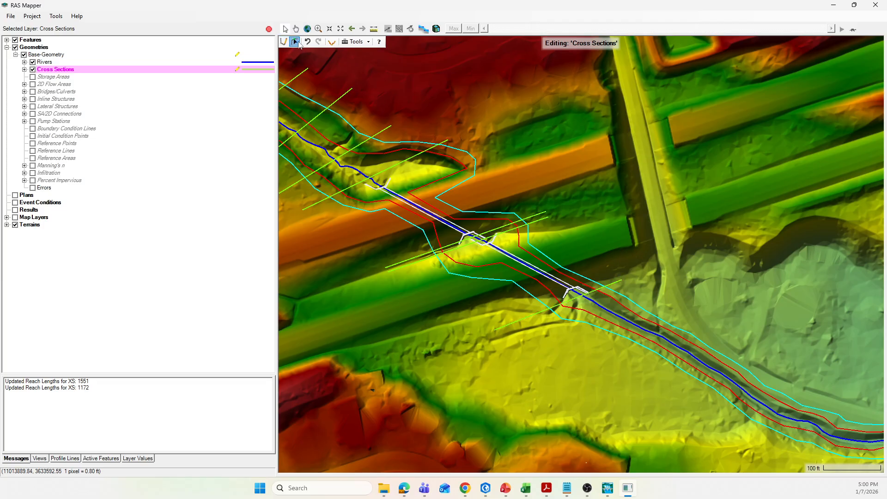
{"action": "left_click", "coordinate": [622, 280]}
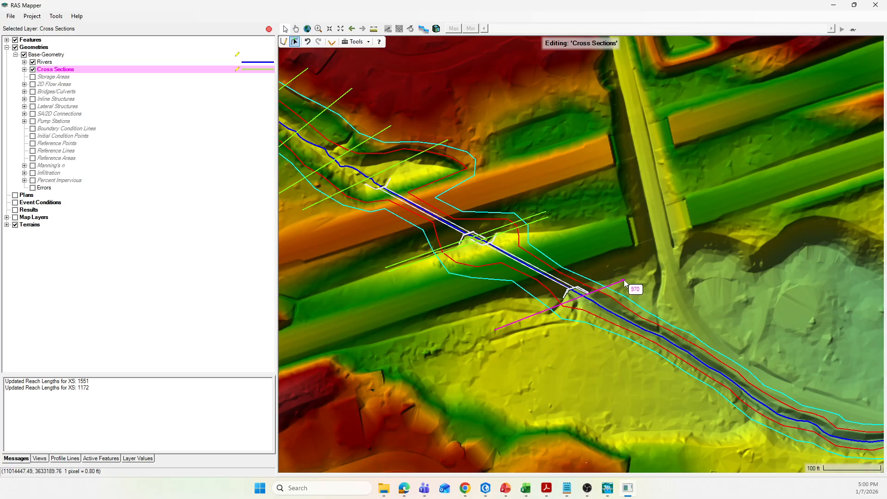
{"action": "key", "text": "Delete"}
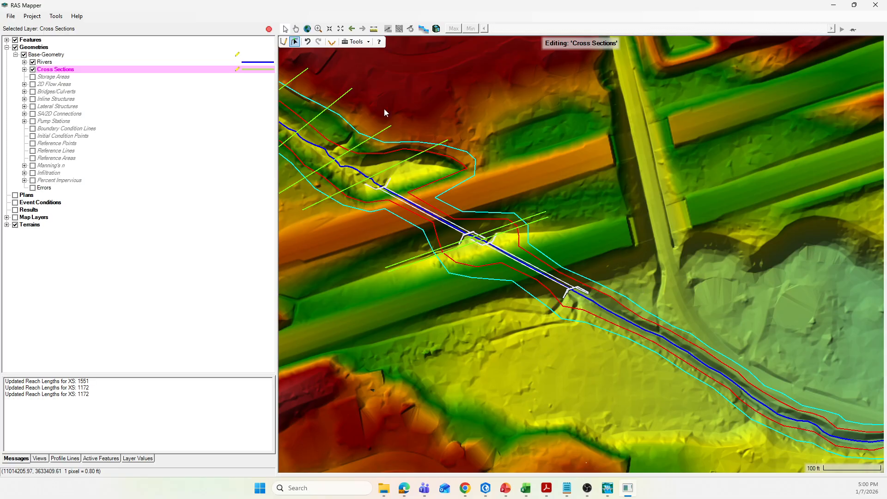
- Draw a cross section from left to right overbank at the second culvert's outlet, roughly parallel to the road embankment
{"action": "left_click", "coordinate": [285, 42]}
{"action": "left_click", "coordinate": [632, 275]}
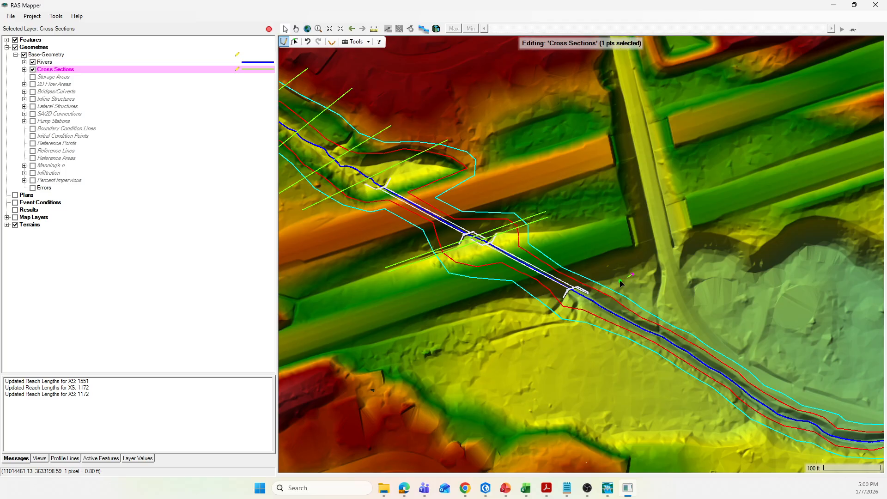
{"action": "double_click", "coordinate": [508, 314]}
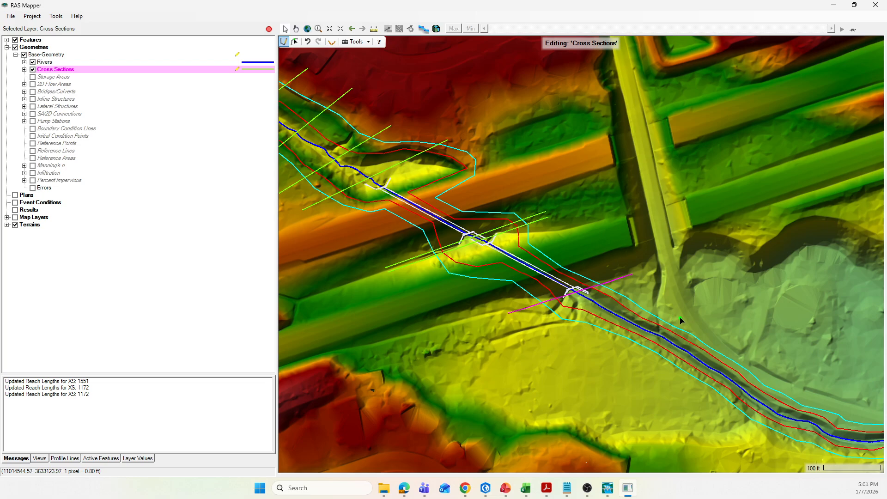
- Draw two cross sections from left to right overbank along the straight channel downstream of the second culvert
{"action": "left_click", "coordinate": [723, 323]}
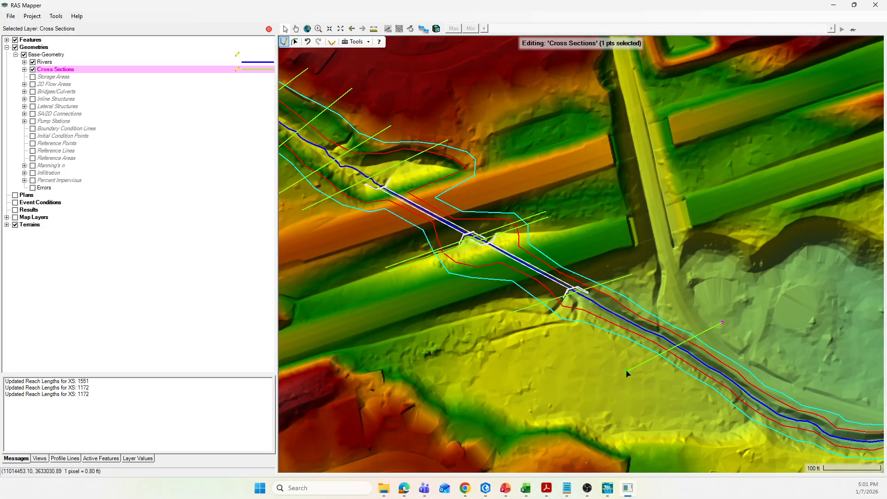
{"action": "double_click", "coordinate": [624, 370]}
{"action": "left_click", "coordinate": [791, 372]}
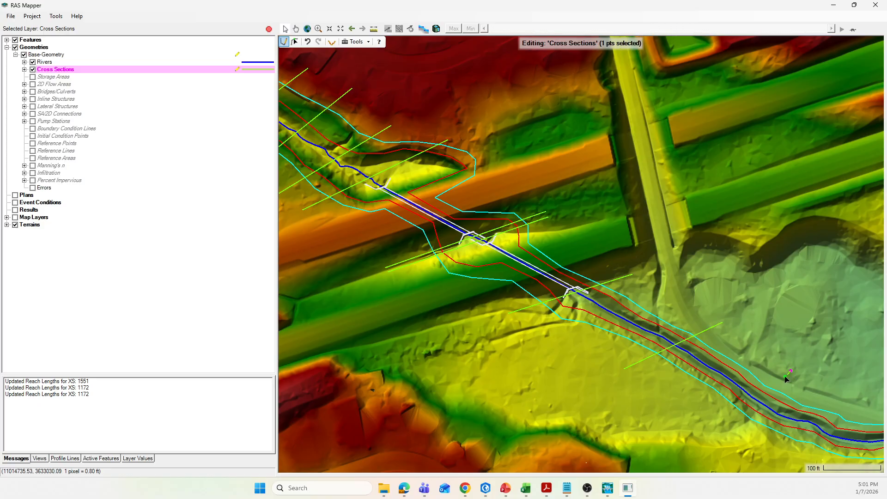
{"action": "double_click", "coordinate": [702, 419]}
- Draw two more cross sections from left to right overbank, one at the river bend and one near the reach's downstream end
{"action": "scroll", "coordinate": [462, 301], "scroll_direction": "down", "scroll_amount": 1}
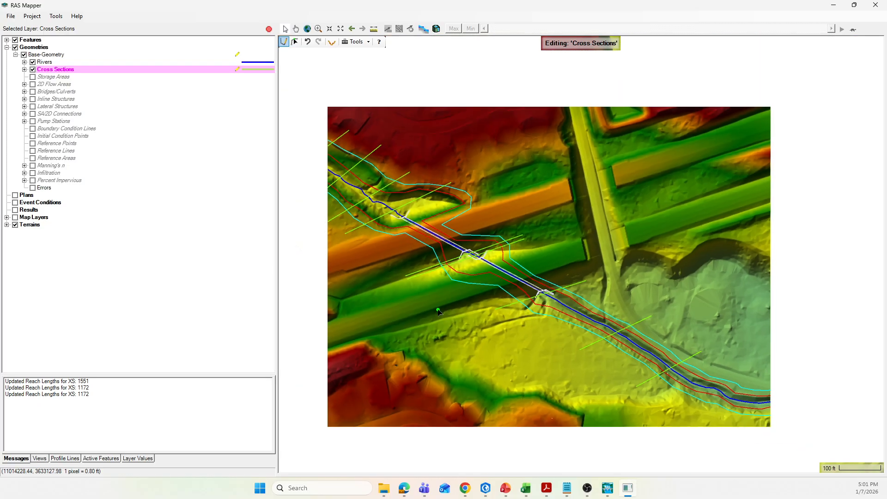
{"action": "scroll", "coordinate": [485, 323], "scroll_direction": "down", "scroll_amount": 1}
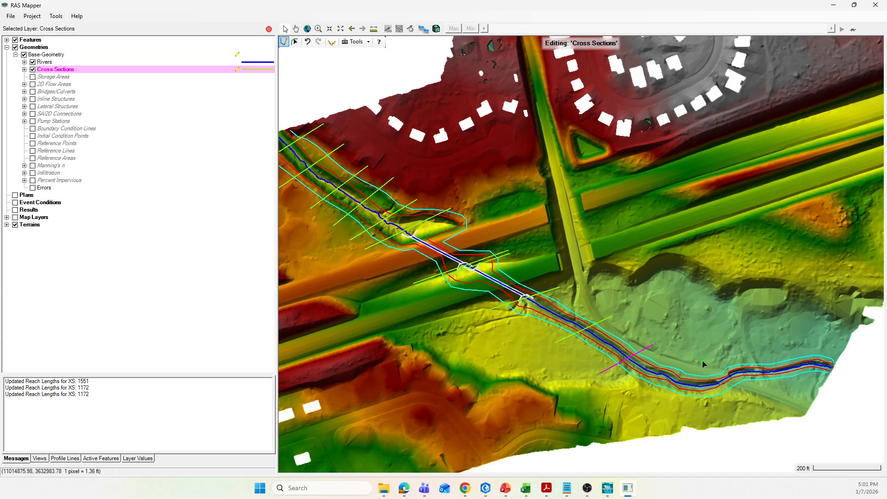
{"action": "scroll", "coordinate": [719, 380], "scroll_direction": "up", "scroll_amount": 1}
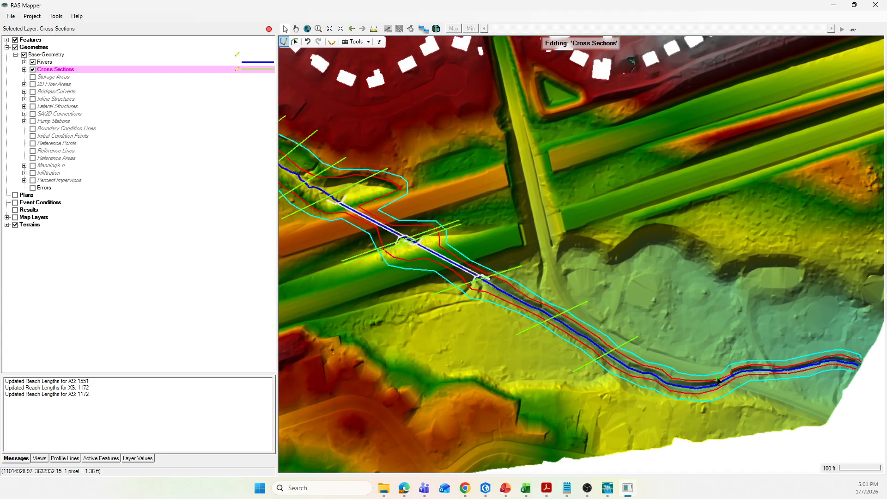
{"action": "left_click", "coordinate": [710, 353]}
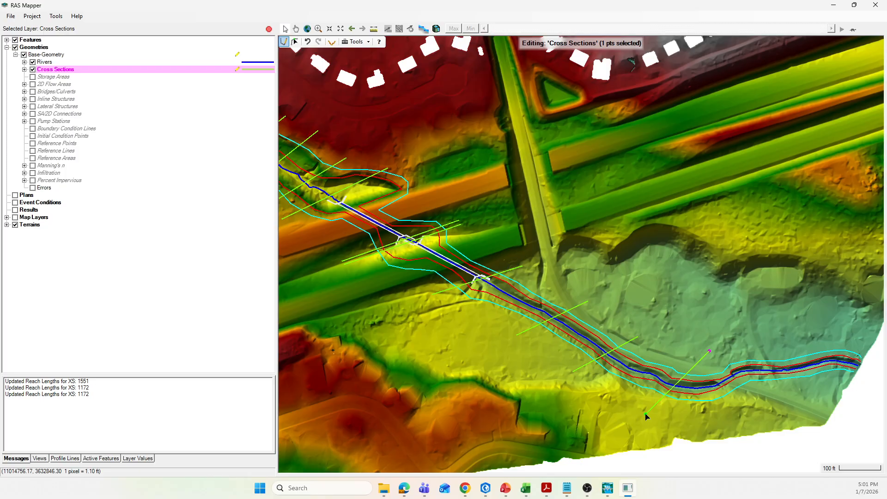
{"action": "double_click", "coordinate": [646, 415]}
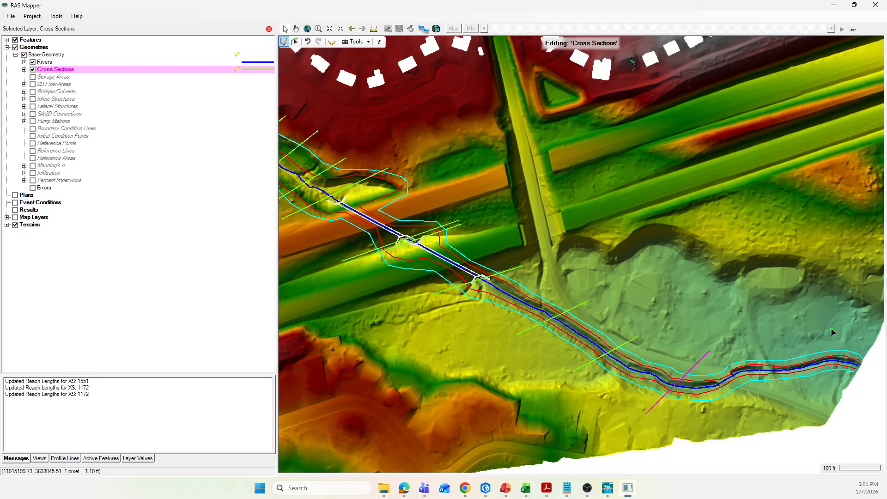
{"action": "left_click", "coordinate": [836, 321]}
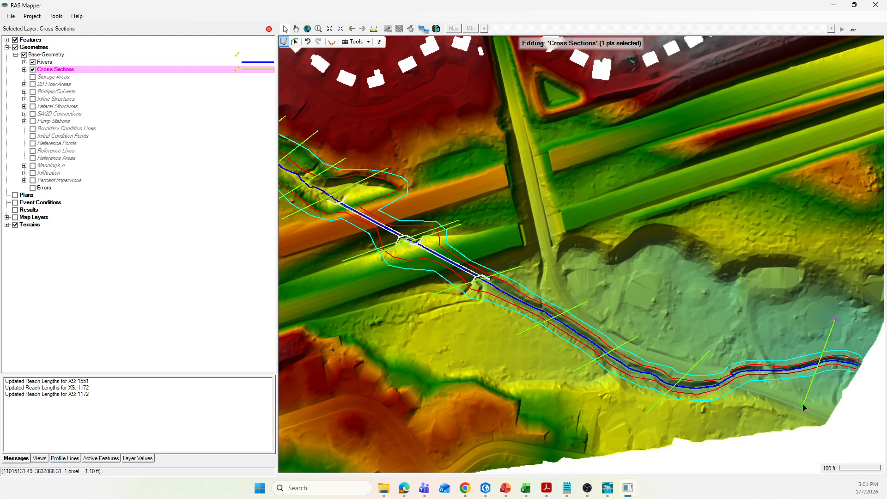
{"action": "double_click", "coordinate": [803, 406]}
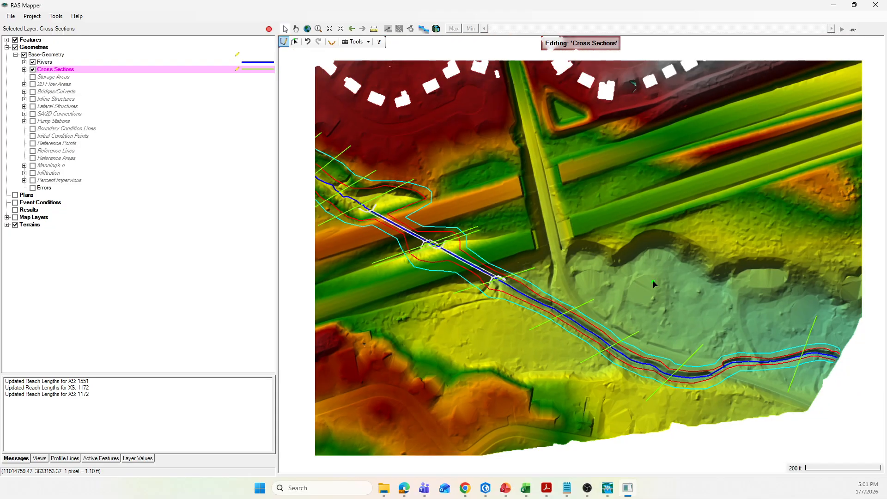
- Stop editing the cross sections and save the edits to Base-Geometry
{"action": "scroll", "coordinate": [675, 282], "scroll_direction": "down", "scroll_amount": 2}
{"action": "scroll", "coordinate": [687, 278], "scroll_direction": "down", "scroll_amount": 1}
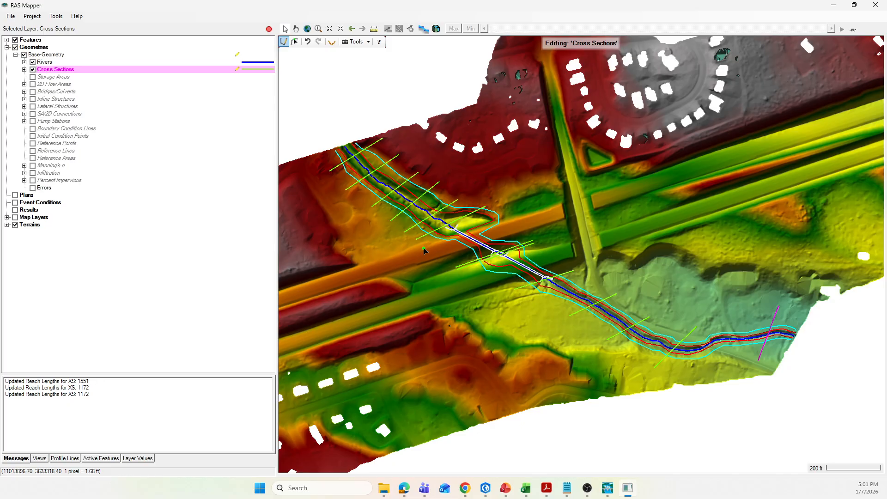
{"action": "left_click", "coordinate": [269, 29]}
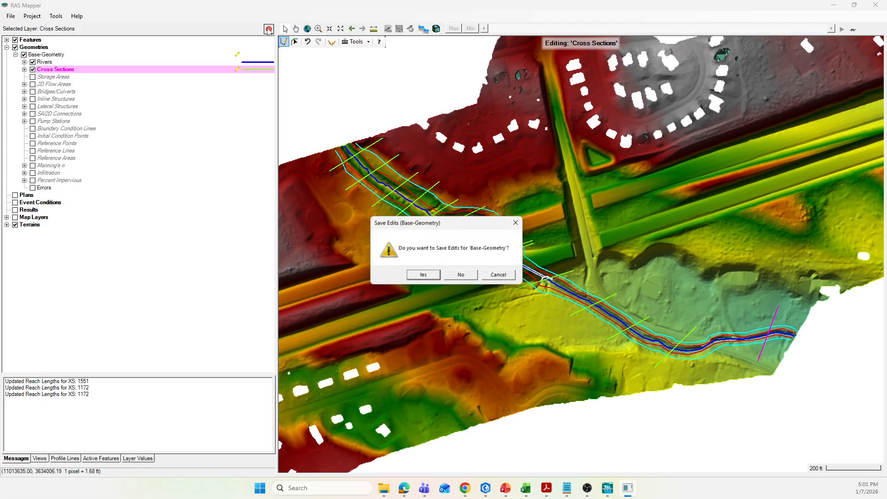
{"action": "left_click", "coordinate": [424, 275]}
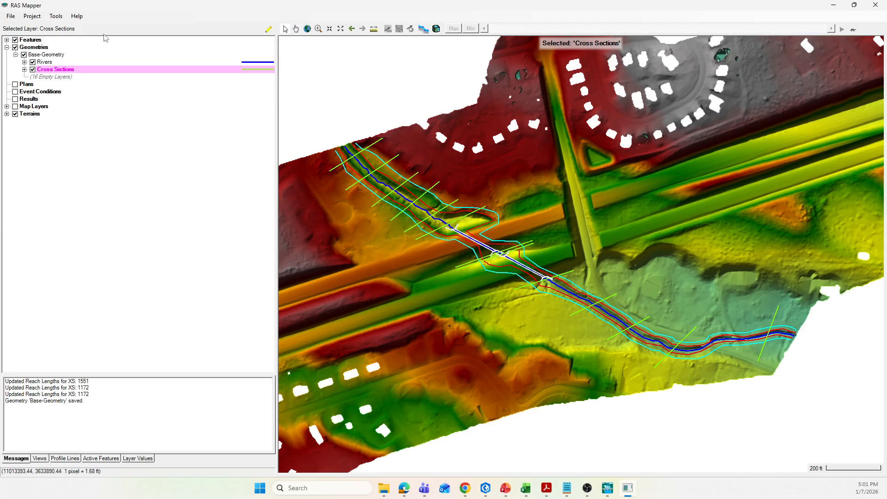
- Review the river stations, bank stations and reach lengths in the Cross Sections attribute table, and close it
{"action": "right_click", "coordinate": [52, 72]}
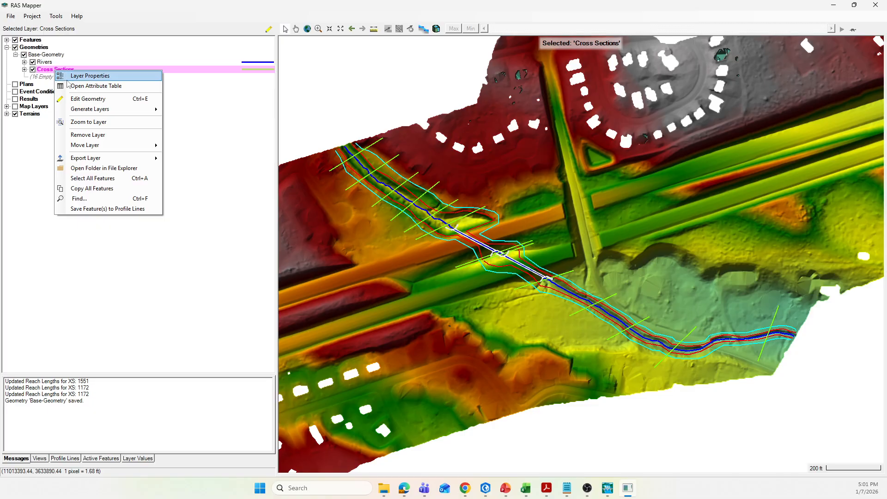
{"action": "left_click", "coordinate": [88, 88]}
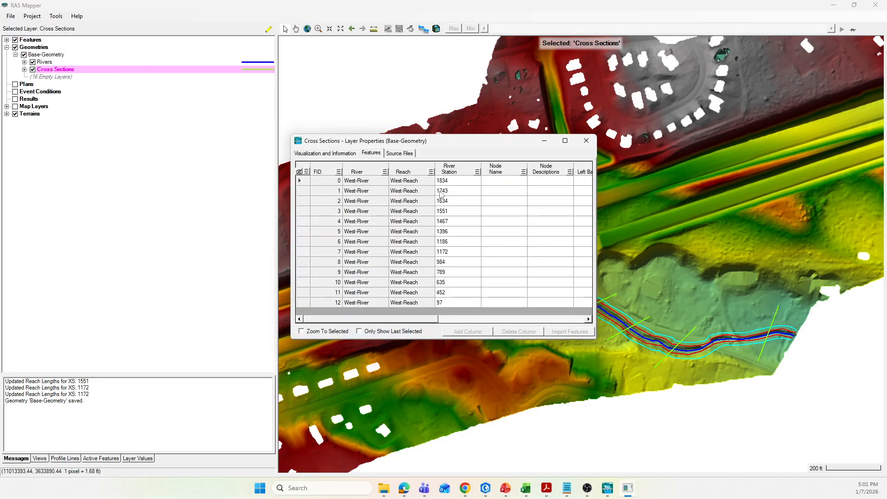
{"action": "left_click", "coordinate": [565, 140]}
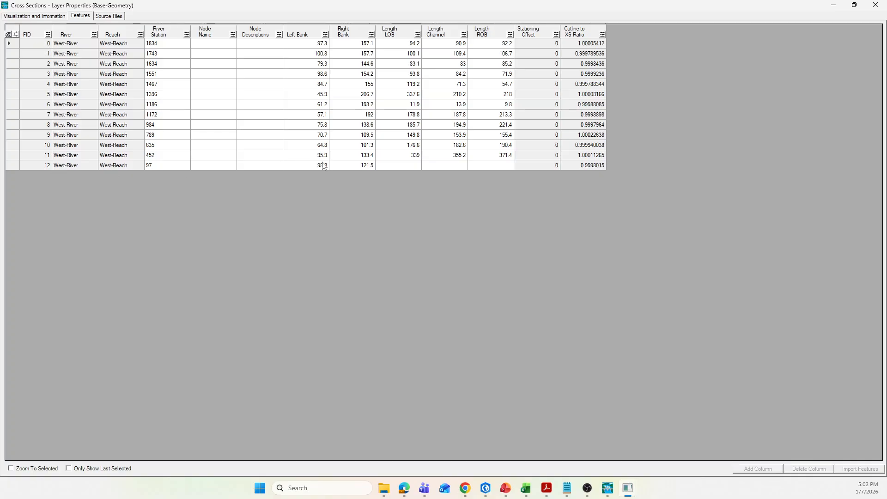
{"action": "left_click", "coordinate": [875, 5]}
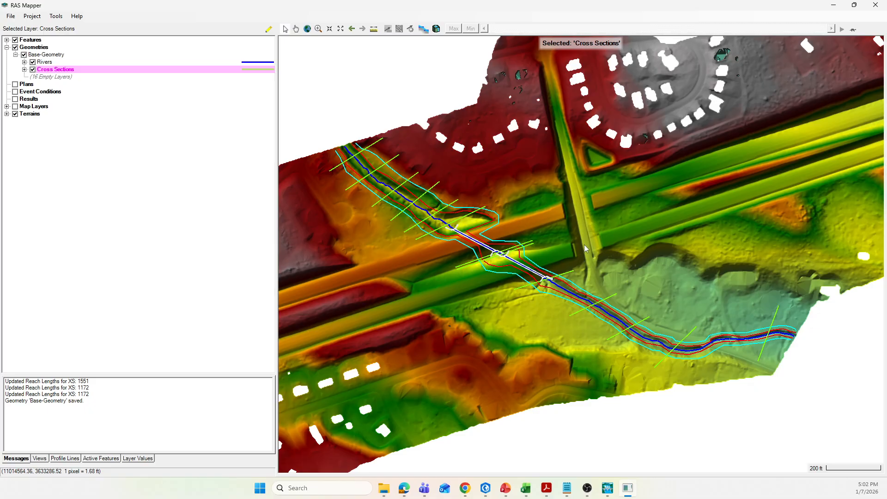
- Plot the terrain profile of the most upstream cross section, check its bank points, and close the plot
{"action": "left_click", "coordinate": [10, 16]}
{"action": "left_click", "coordinate": [24, 36]}
{"action": "left_click", "coordinate": [373, 147]}
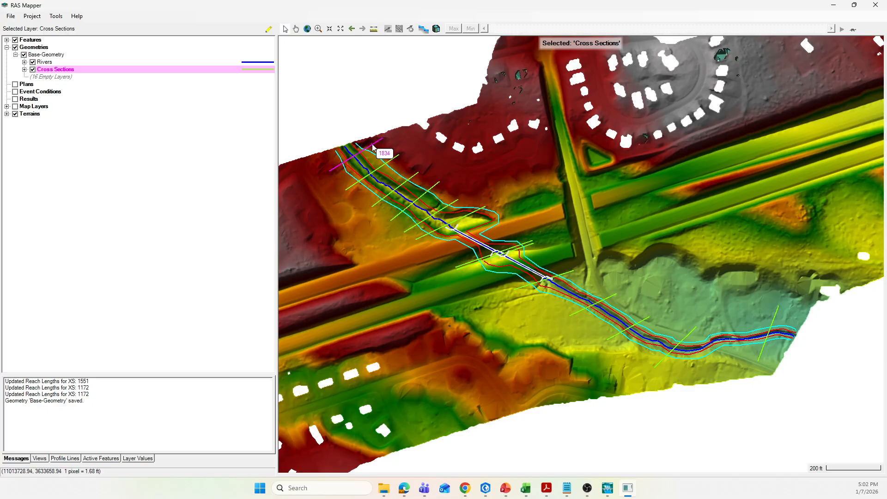
{"action": "right_click", "coordinate": [373, 147]}
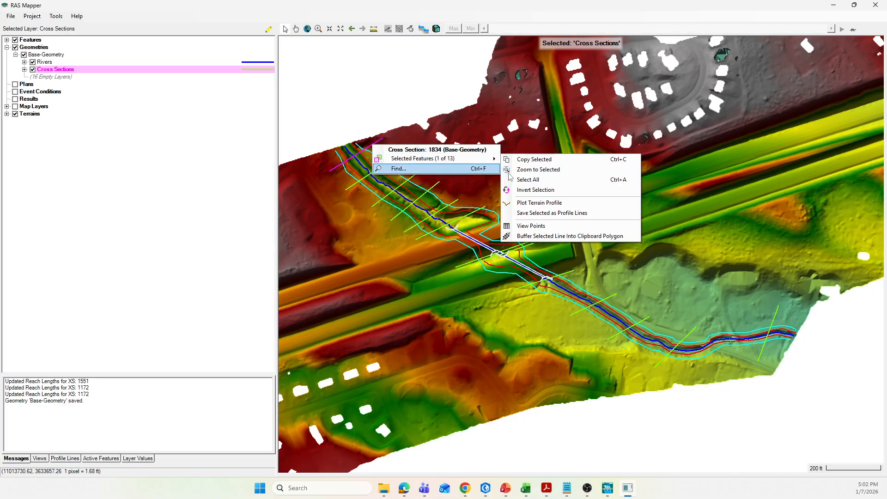
{"action": "left_click", "coordinate": [546, 203]}
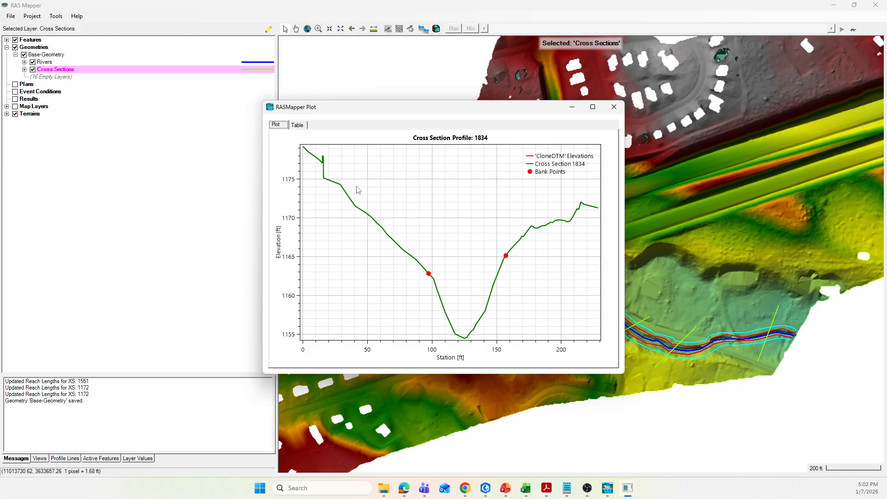
{"action": "left_click", "coordinate": [614, 106]}
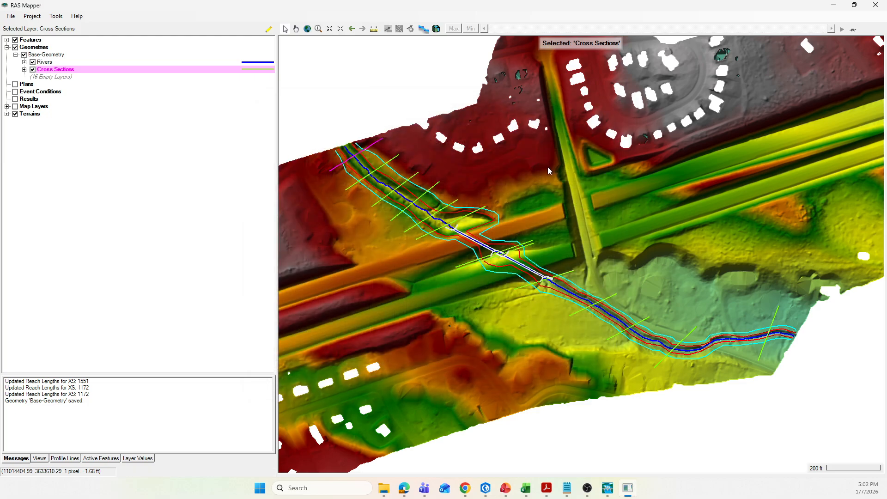
- Plot the terrain profile of the second cross section from the upstream end
{"action": "right_click", "coordinate": [393, 160]}
{"action": "mouse_move", "coordinate": [462, 172]}
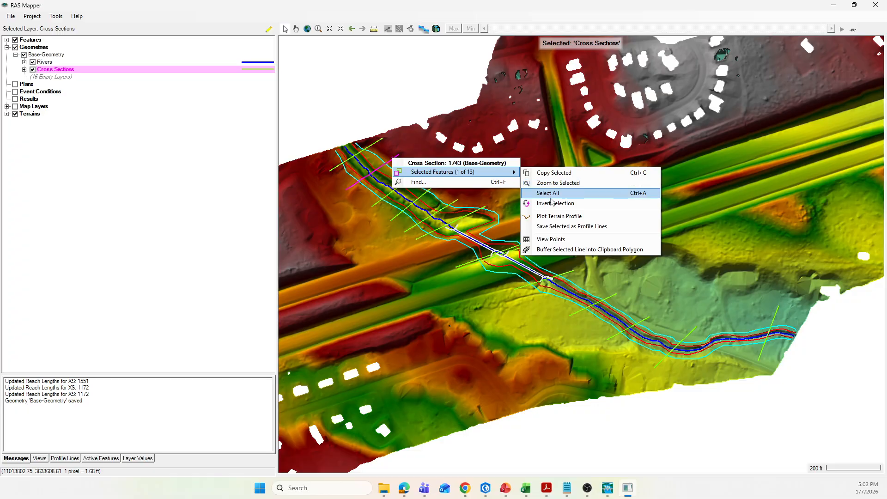
{"action": "left_click", "coordinate": [560, 216]}
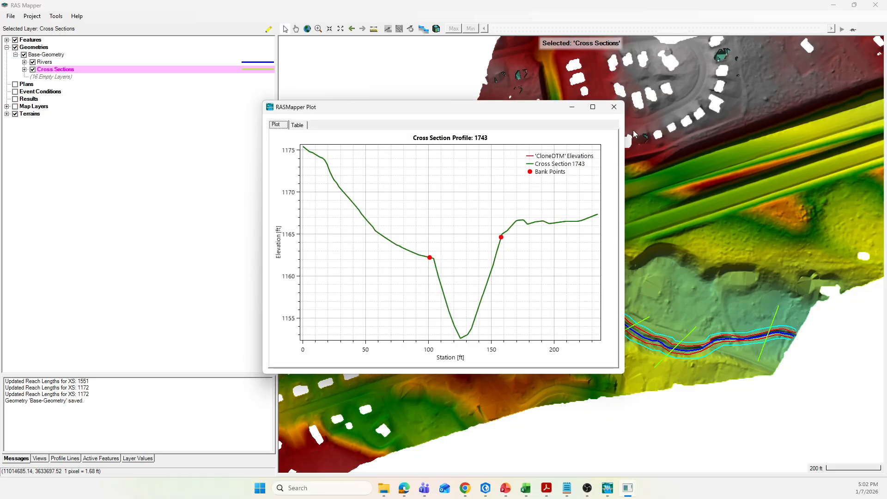
- Close the open profile, plot the terrain profiles of cross sections 1634 and 1551 one at a time, check their bank points, and close each plot
{"action": "left_click", "coordinate": [614, 107]}
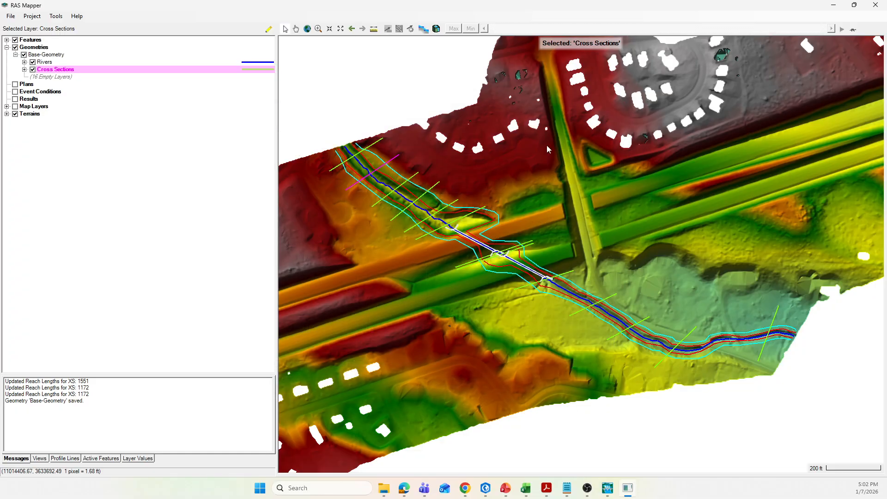
{"action": "right_click", "coordinate": [413, 179]}
{"action": "mouse_move", "coordinate": [508, 190]}
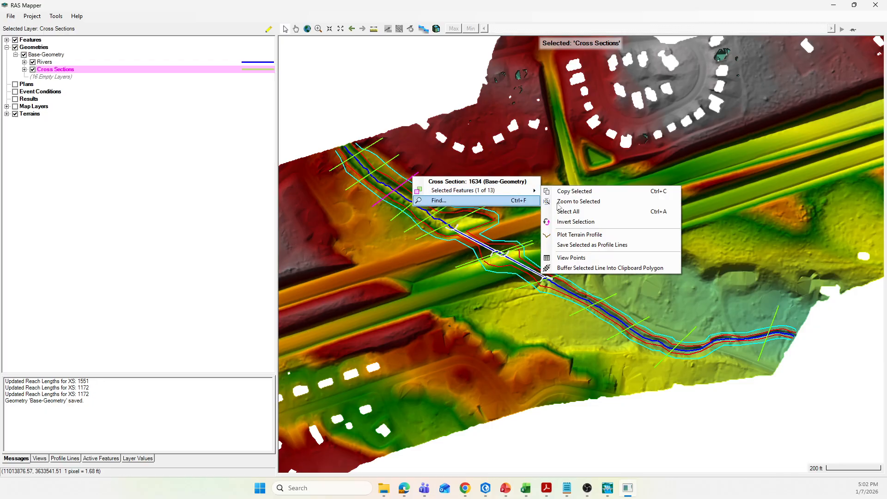
{"action": "left_click", "coordinate": [585, 234]}
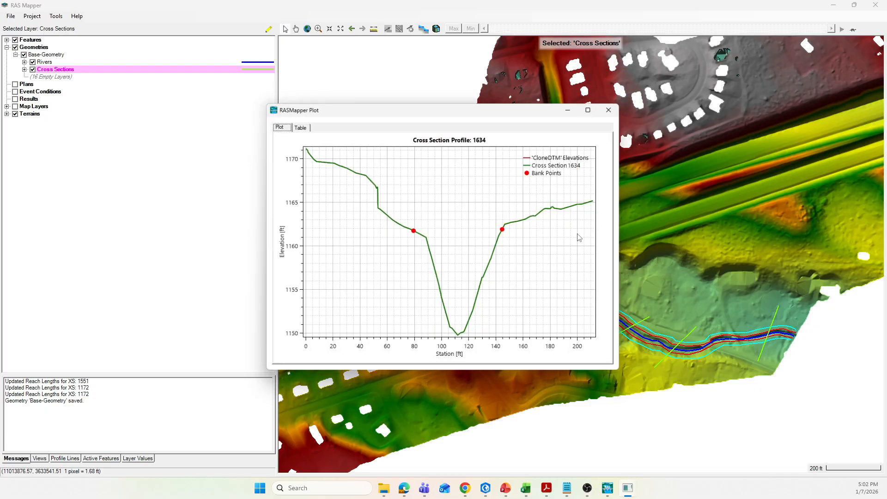
{"action": "left_click", "coordinate": [615, 106]}
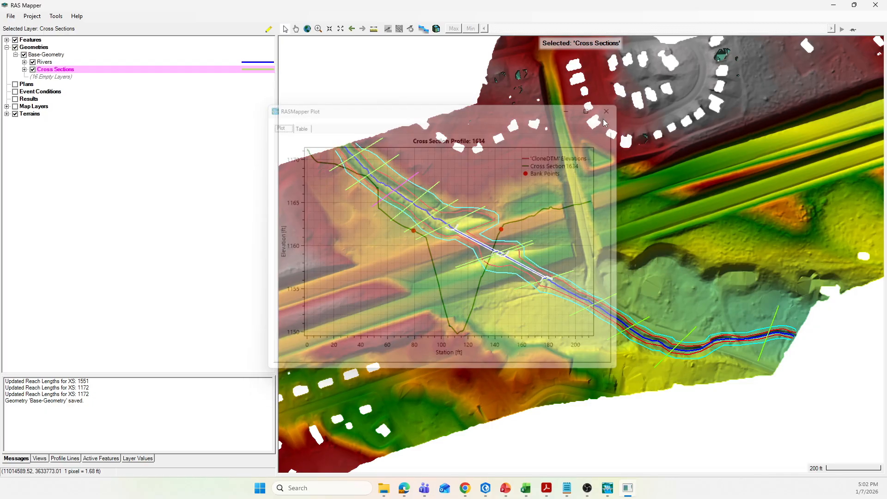
{"action": "right_click", "coordinate": [436, 187]}
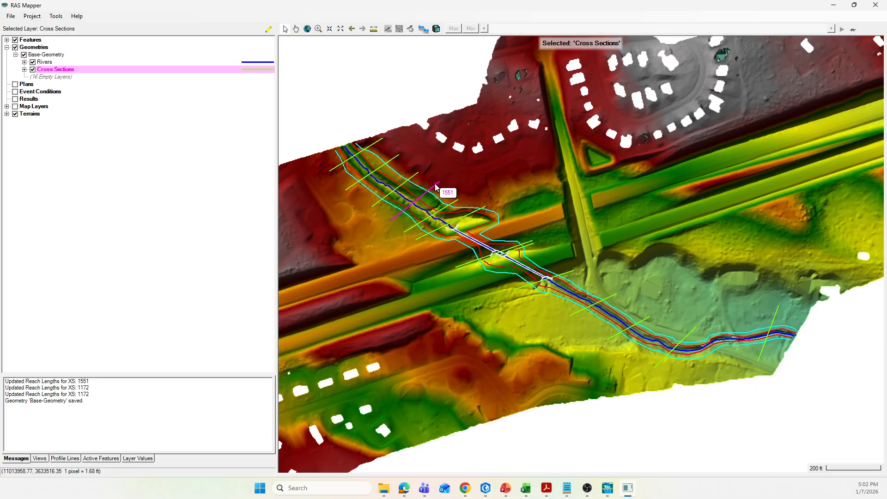
{"action": "mouse_move", "coordinate": [531, 198]}
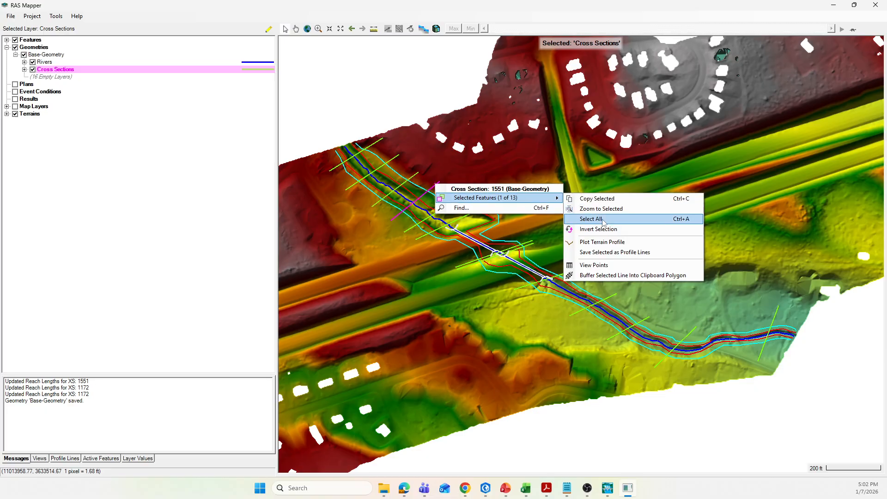
{"action": "left_click", "coordinate": [604, 242]}
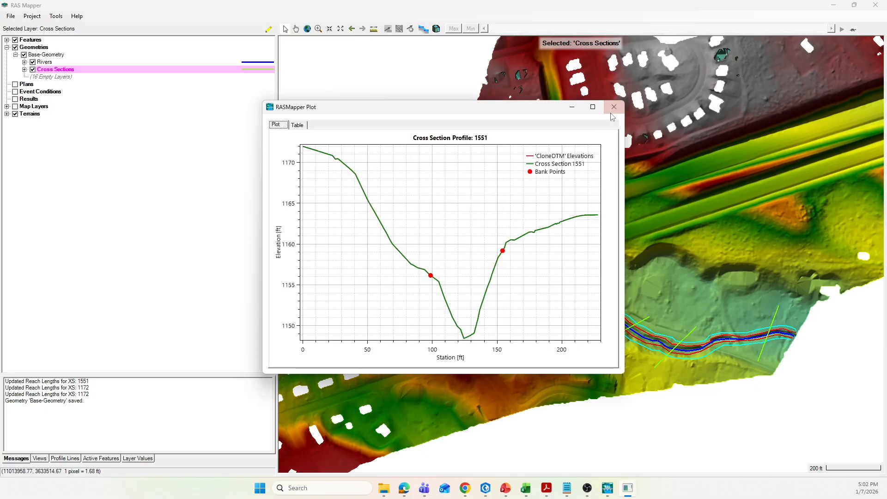
{"action": "left_click", "coordinate": [614, 109]}
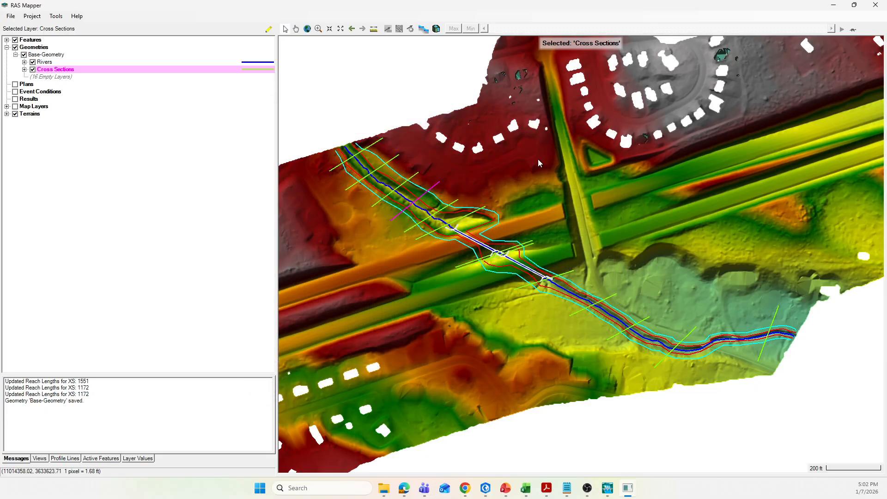
- Plot the terrain profiles of cross sections 1467 and 1396, upstream of the first culvert, one at a time, and close each plot after checking it
{"action": "right_click", "coordinate": [455, 204]}
{"action": "mouse_move", "coordinate": [501, 215]}
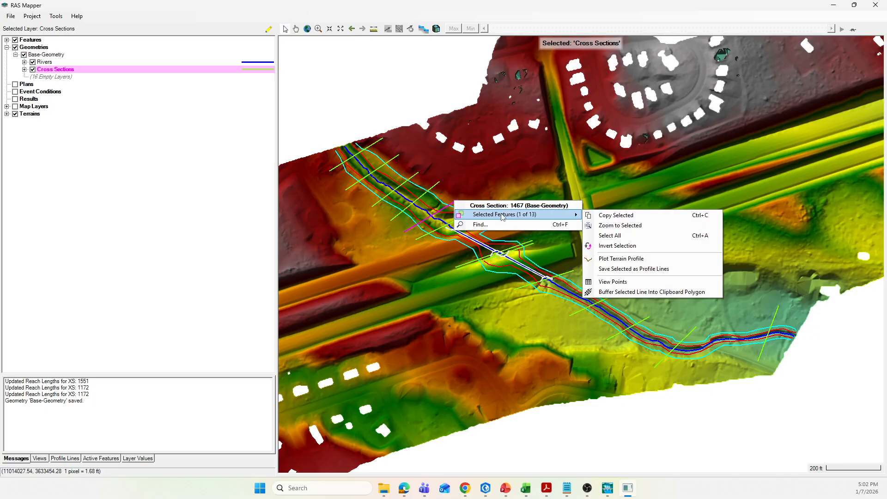
{"action": "left_click", "coordinate": [619, 259]}
{"action": "left_click", "coordinate": [614, 107]}
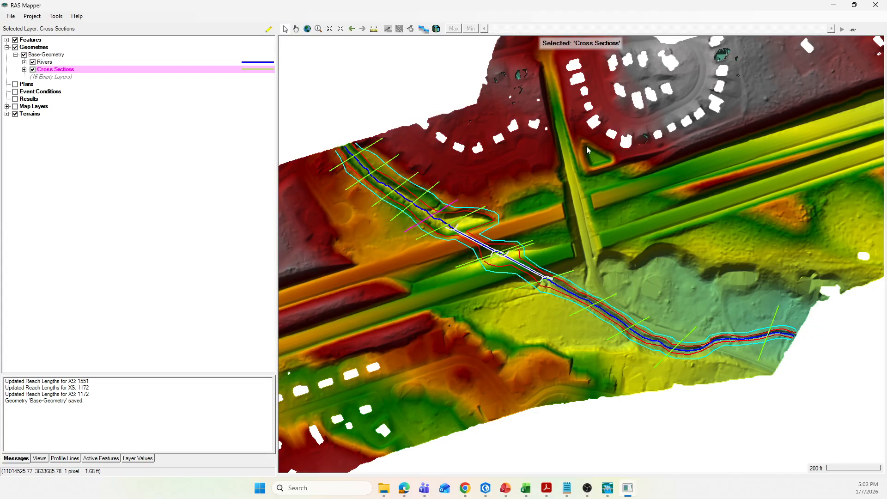
{"action": "right_click", "coordinate": [484, 206]}
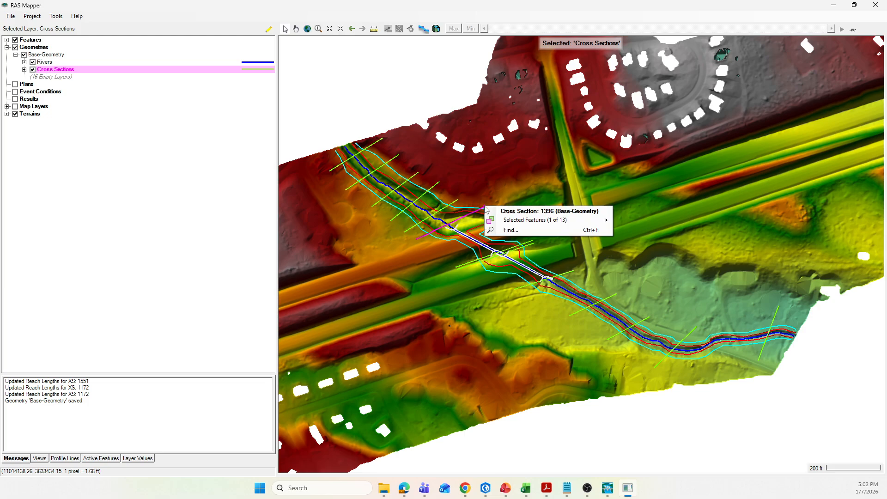
{"action": "mouse_move", "coordinate": [533, 220]}
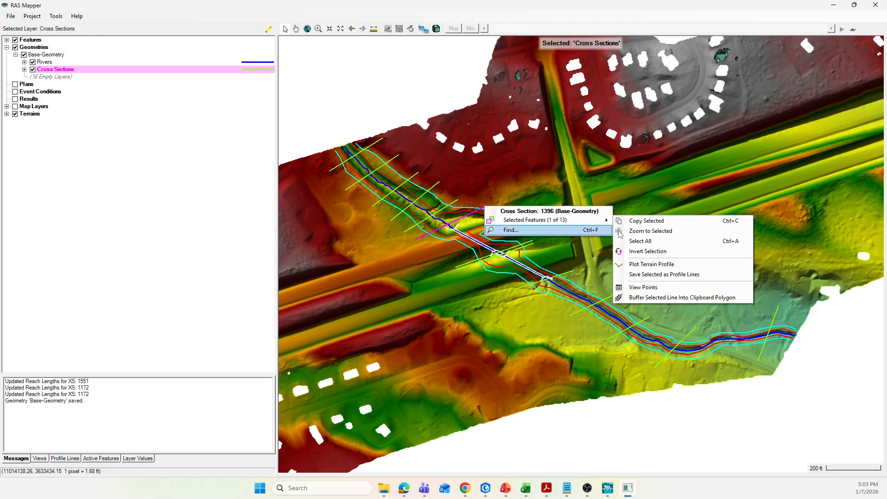
{"action": "left_click", "coordinate": [645, 265]}
{"action": "mouse_move", "coordinate": [461, 324]}
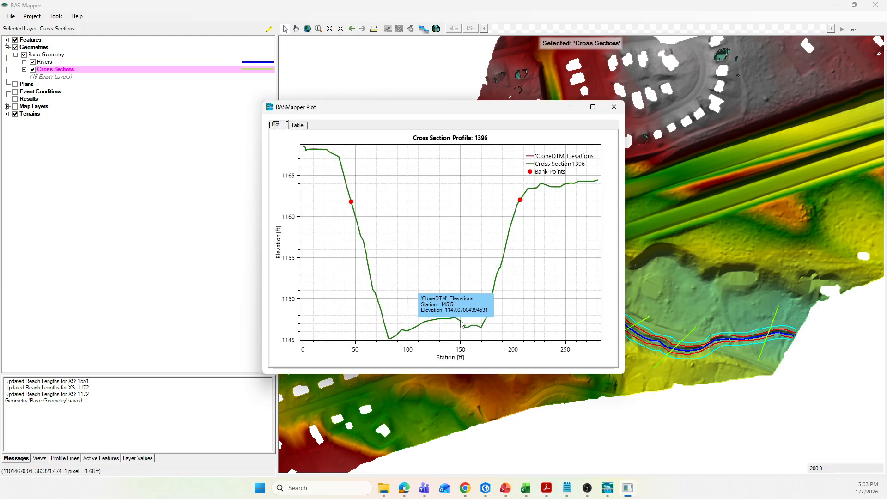
{"action": "left_click", "coordinate": [614, 106]}
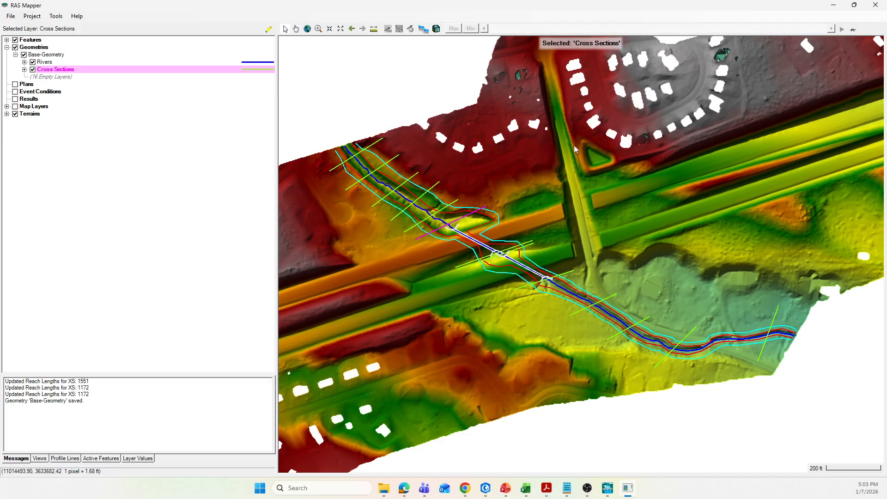
- Plot and check the terrain profiles of the two closely spaced cross sections between the culverts, 1186 and 1172, closing each plot
{"action": "right_click", "coordinate": [527, 246]}
{"action": "mouse_move", "coordinate": [564, 258]}
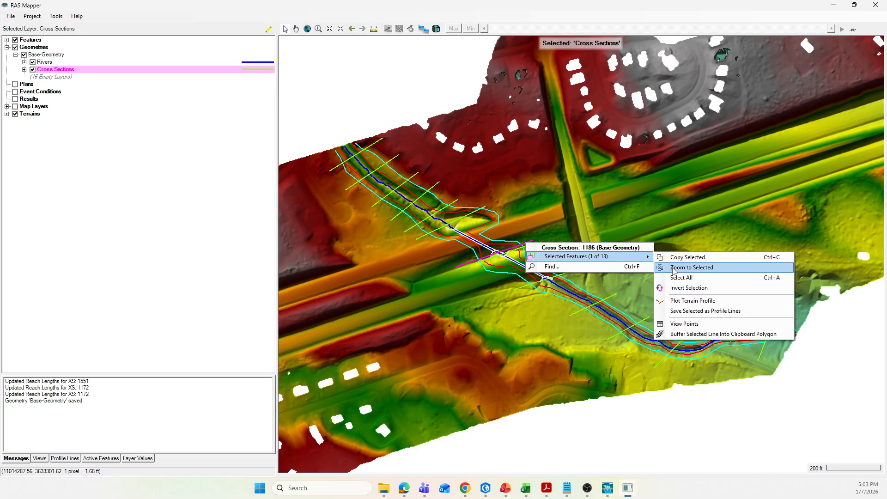
{"action": "left_click", "coordinate": [683, 300]}
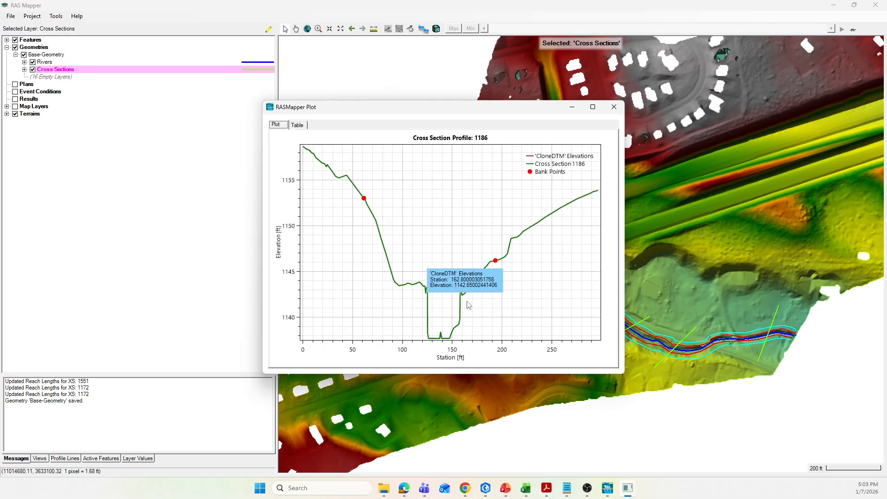
{"action": "left_click", "coordinate": [614, 107]}
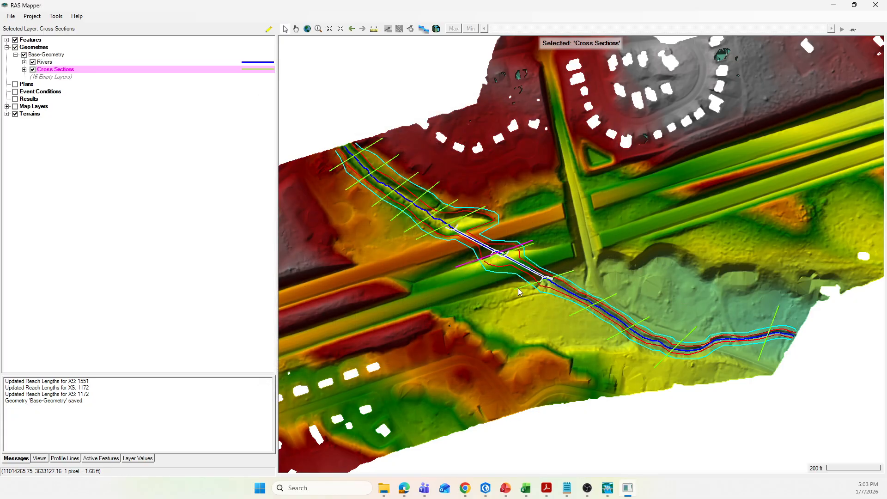
{"action": "right_click", "coordinate": [528, 246]}
{"action": "mouse_move", "coordinate": [563, 263]}
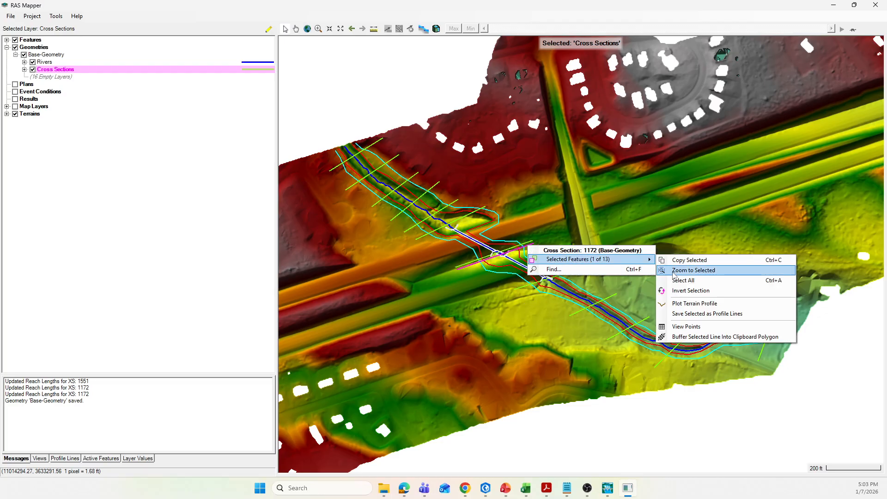
{"action": "left_click", "coordinate": [685, 303]}
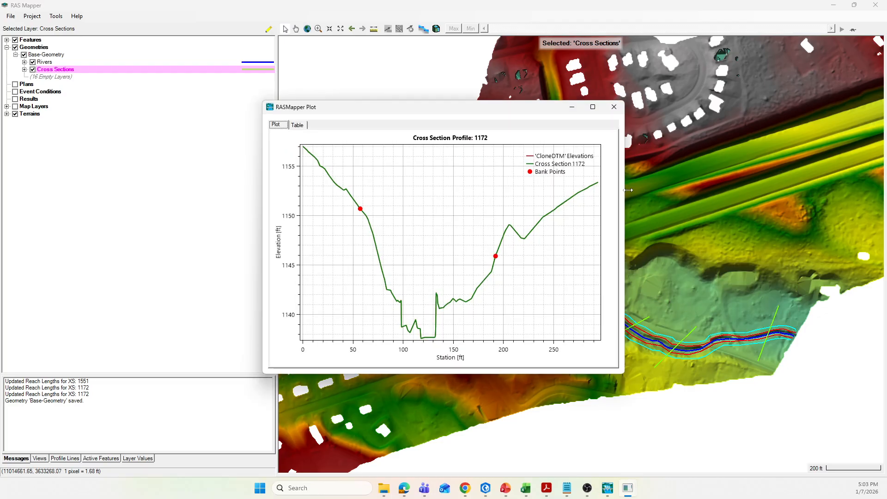
{"action": "left_click", "coordinate": [614, 106]}
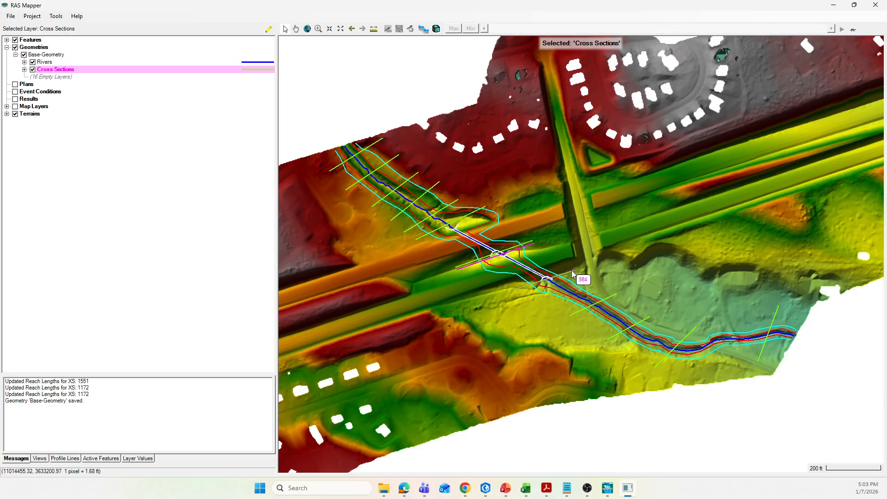
- Plot the terrain profiles of cross sections 984 and 789, downstream of the culverts, one at a time, checking bank points and closing each plot
{"action": "right_click", "coordinate": [572, 273]}
{"action": "mouse_move", "coordinate": [615, 283]}
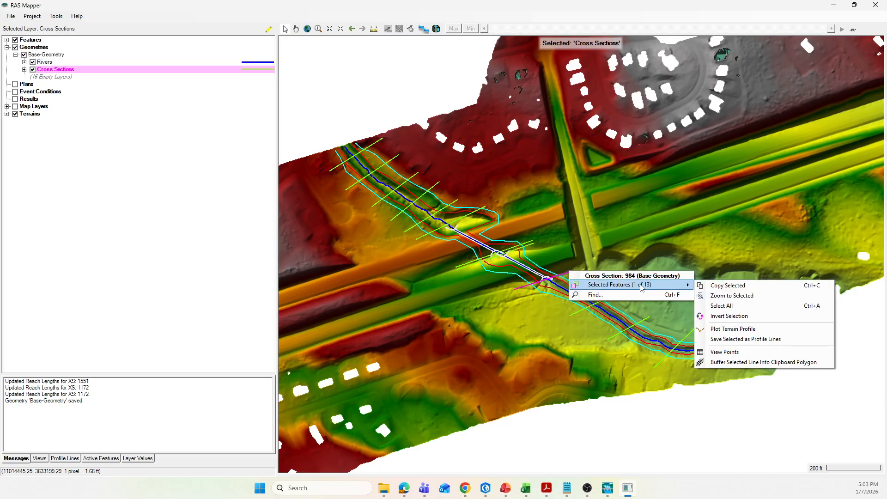
{"action": "left_click", "coordinate": [729, 329]}
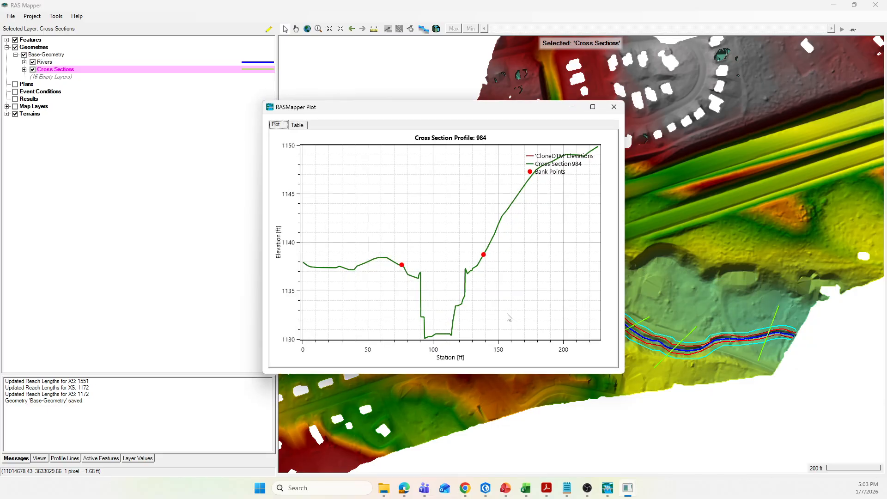
{"action": "left_click", "coordinate": [614, 107]}
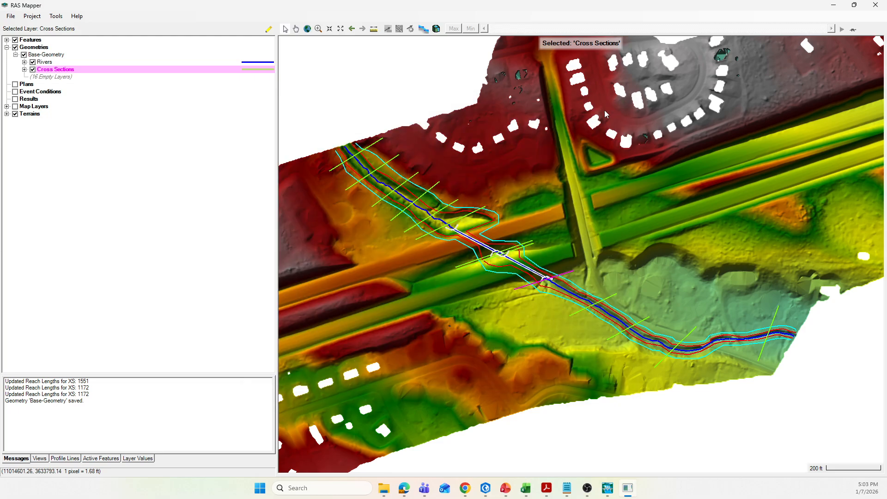
{"action": "right_click", "coordinate": [609, 301]}
{"action": "mouse_move", "coordinate": [638, 311]}
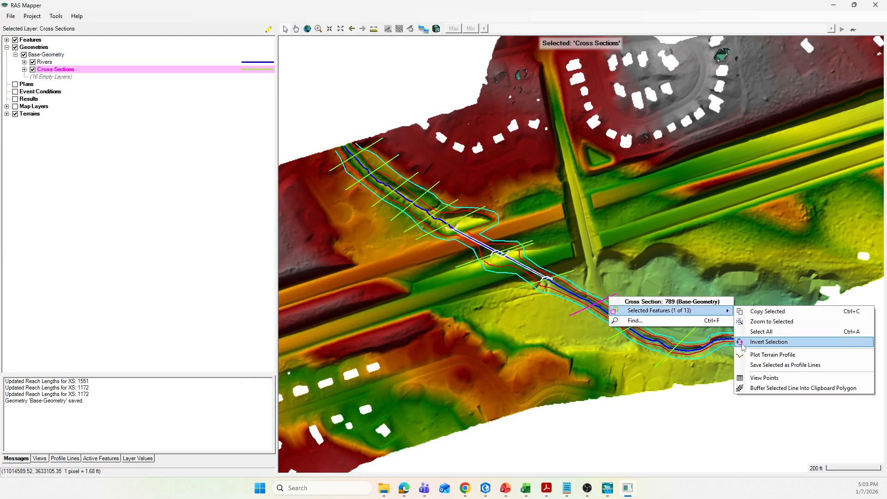
{"action": "left_click", "coordinate": [759, 359]}
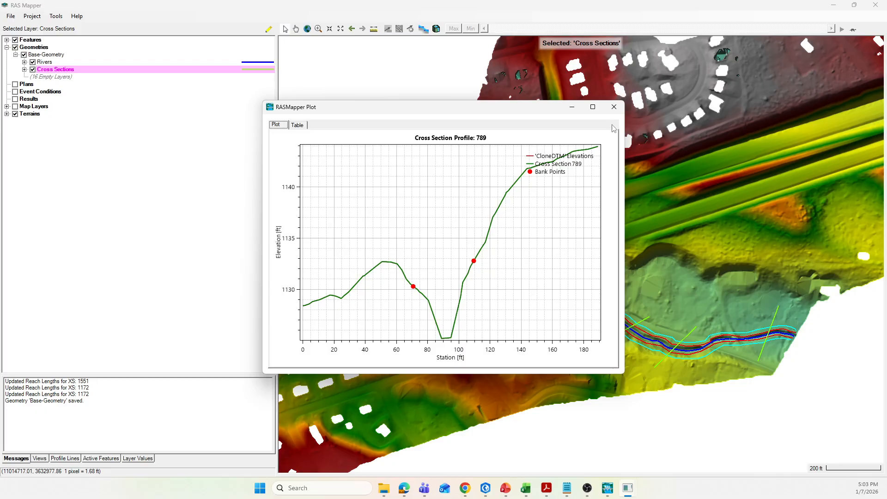
{"action": "left_click", "coordinate": [605, 112]}
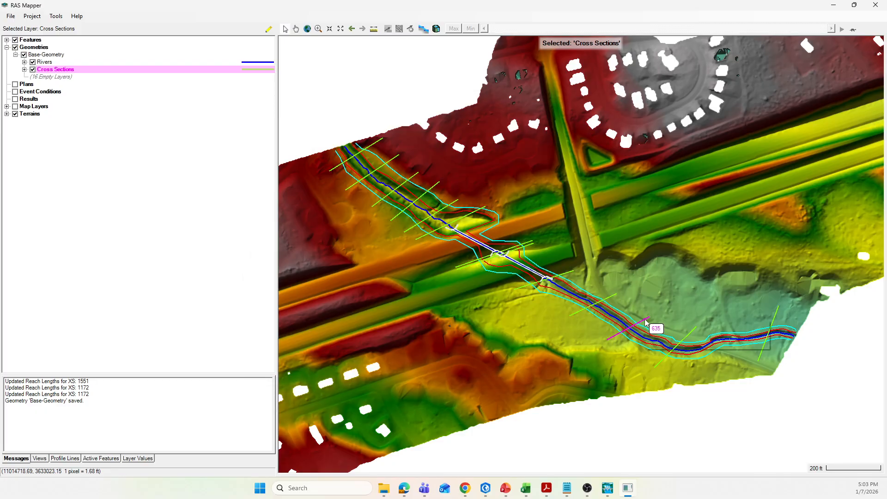
- Plot the terrain profiles of cross sections 635 and 452 one at a time, check their bank points, and close each plot
{"action": "right_click", "coordinate": [646, 320]}
{"action": "mouse_move", "coordinate": [684, 338]}
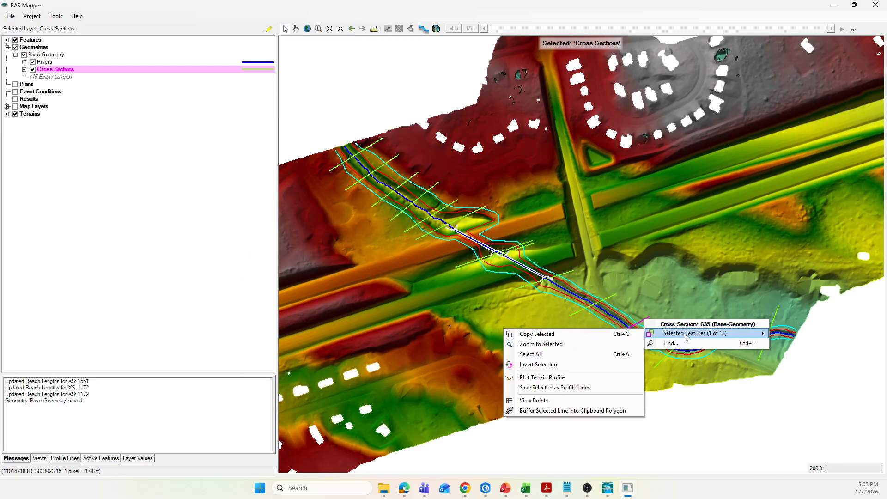
{"action": "left_click", "coordinate": [552, 374]}
{"action": "left_click", "coordinate": [614, 107]}
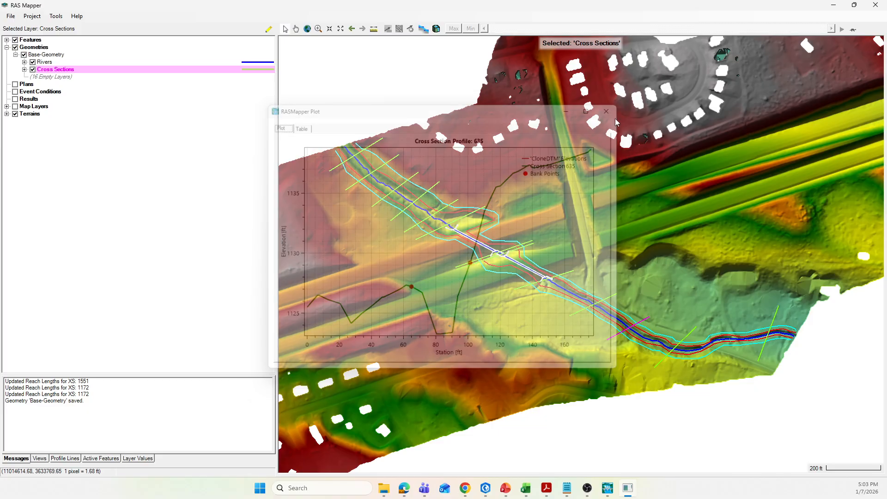
{"action": "right_click", "coordinate": [692, 335]}
{"action": "mouse_move", "coordinate": [718, 346]}
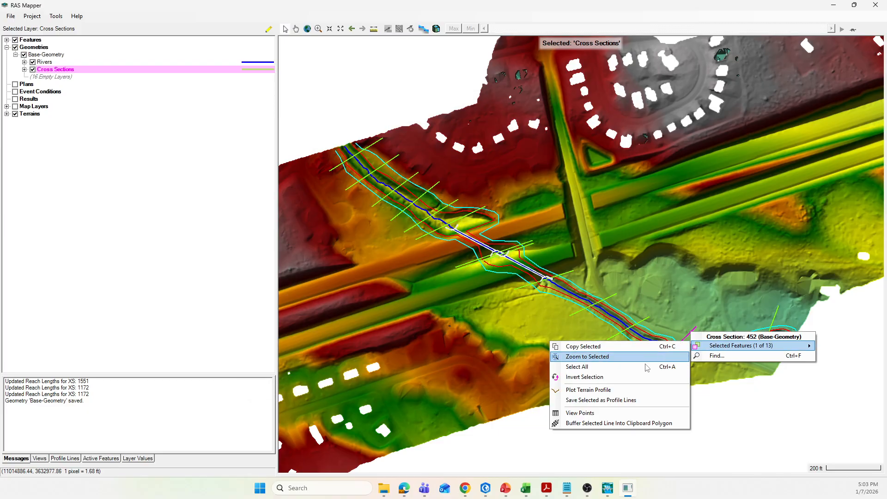
{"action": "left_click", "coordinate": [597, 391]}
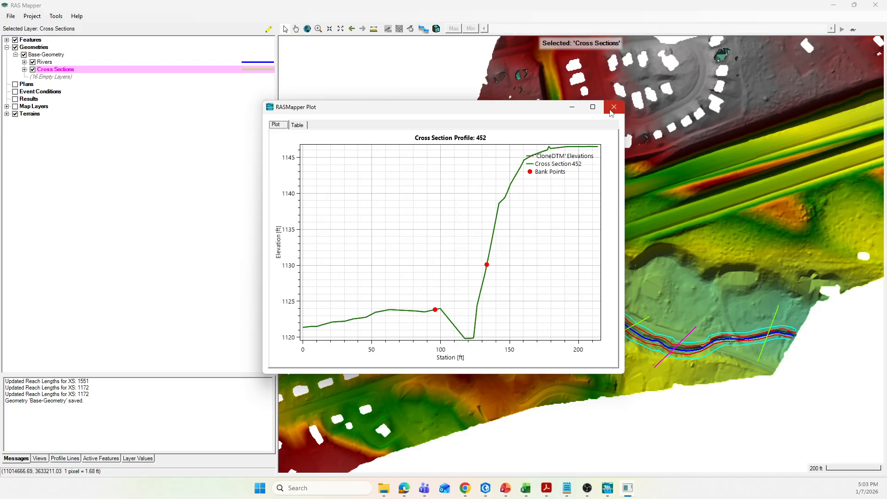
{"action": "left_click", "coordinate": [614, 107]}
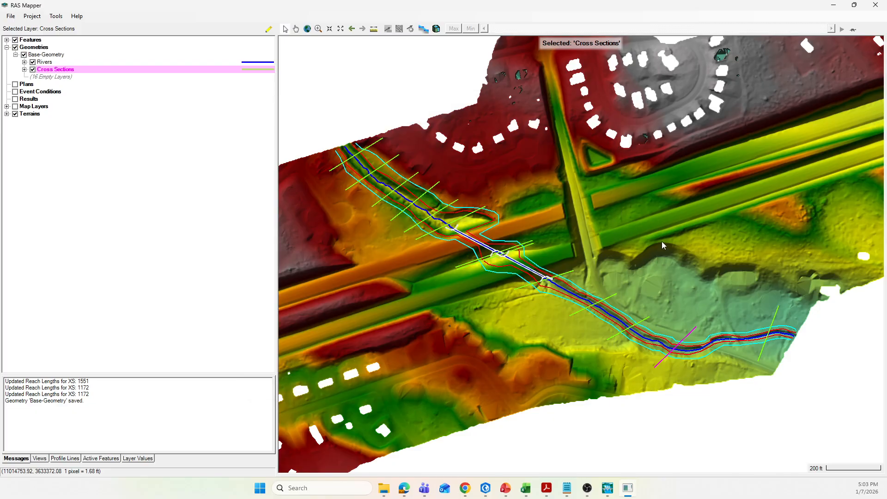
{"action": "right_click", "coordinate": [774, 322]}
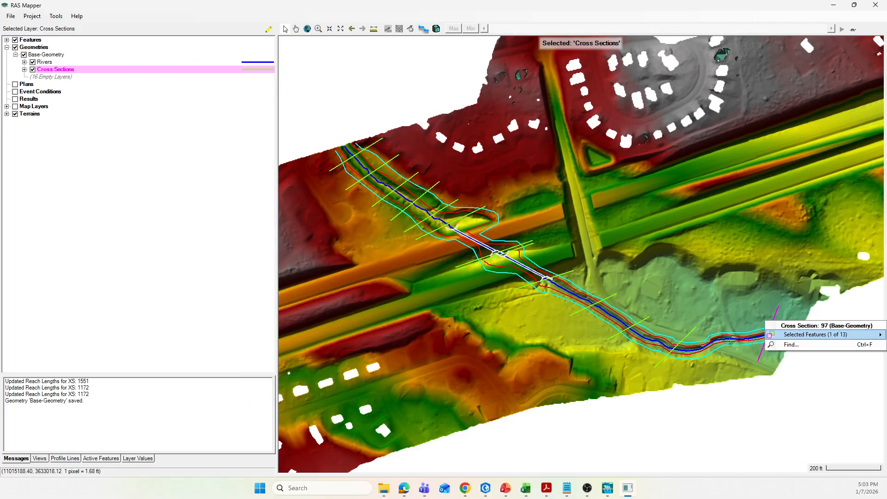
{"action": "left_click", "coordinate": [792, 345]}
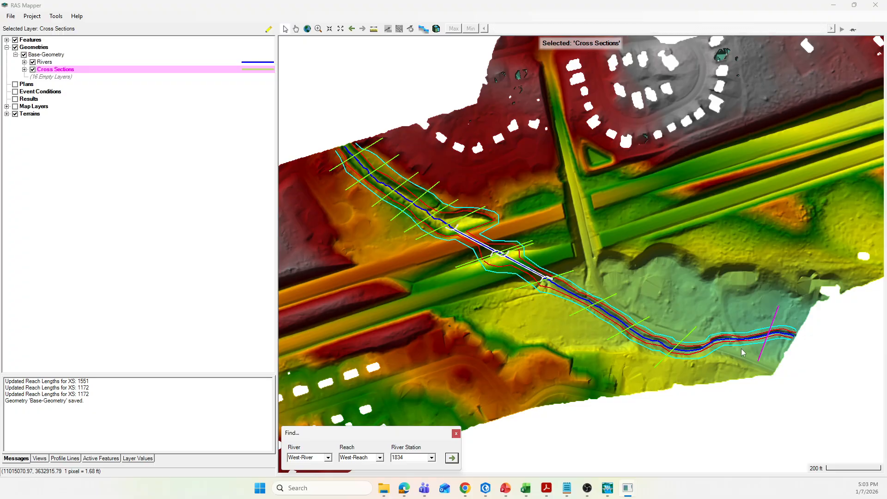
{"action": "left_click", "coordinate": [456, 434]}
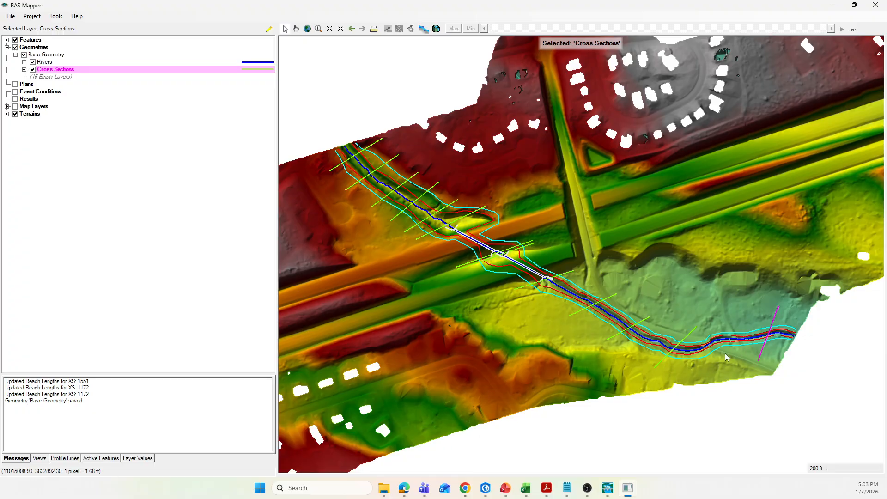
- Plot the terrain profile of cross section 97 at the downstream end of the river, check it, and close the plot
{"action": "right_click", "coordinate": [774, 322]}
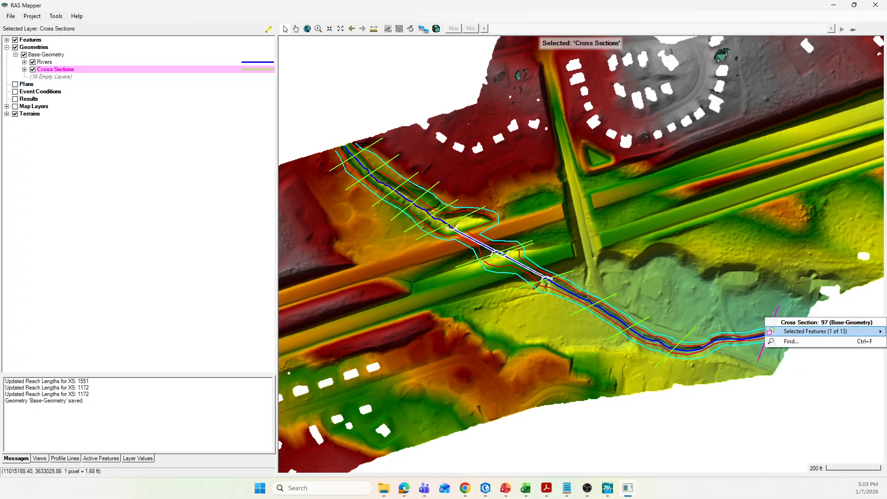
{"action": "left_click", "coordinate": [816, 332]}
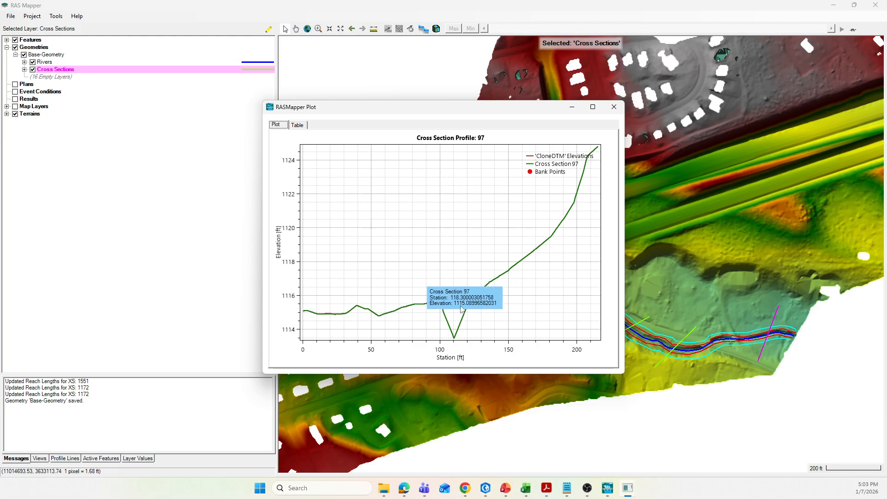
{"action": "left_click", "coordinate": [614, 106]}
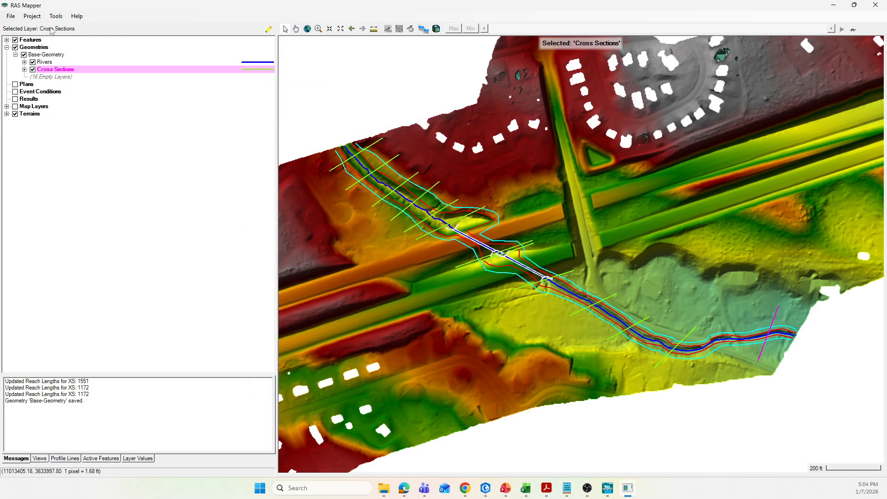
- Save the work in RAS Mapper, close it, and minimize the presentation to return to the HEC-RAS main window
{"action": "left_click", "coordinate": [14, 18]}
{"action": "left_click", "coordinate": [23, 36]}
{"action": "left_click", "coordinate": [871, 6]}
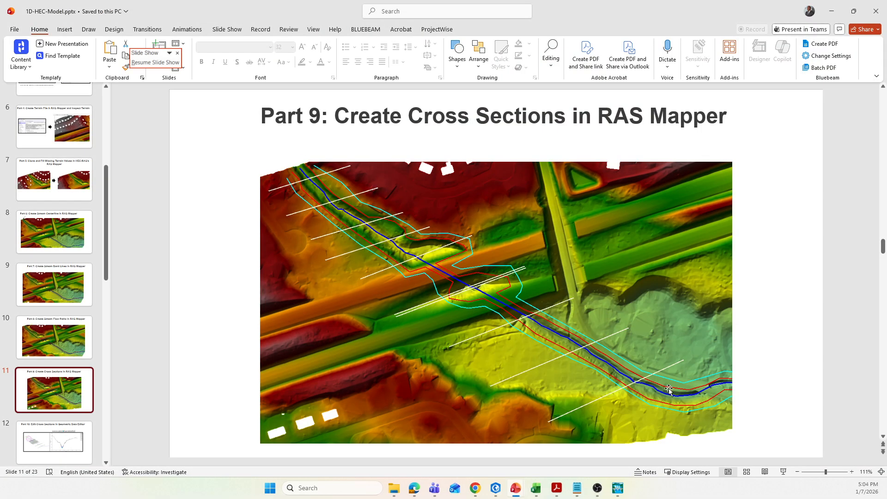
{"action": "left_click", "coordinate": [831, 11]}
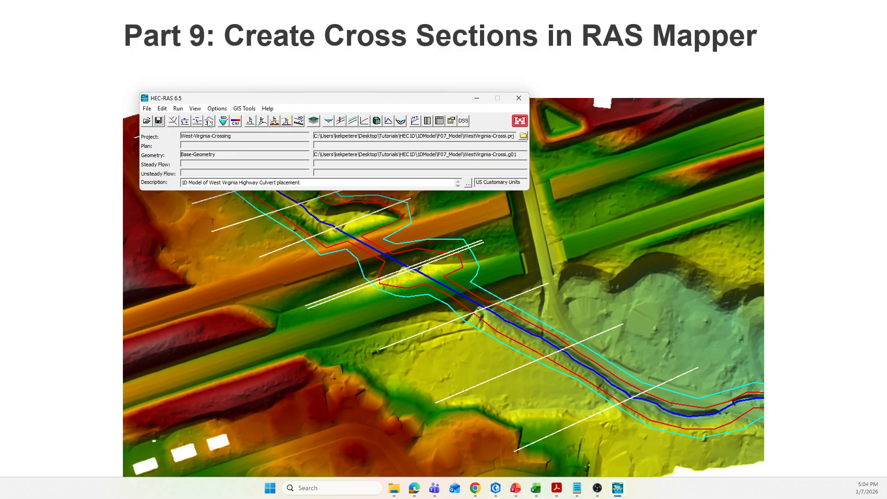
- Open the Base-Geometry in the Geometric Data editor, maximize it, and show the full plot of the river and cross sections
{"action": "left_click", "coordinate": [174, 121]}
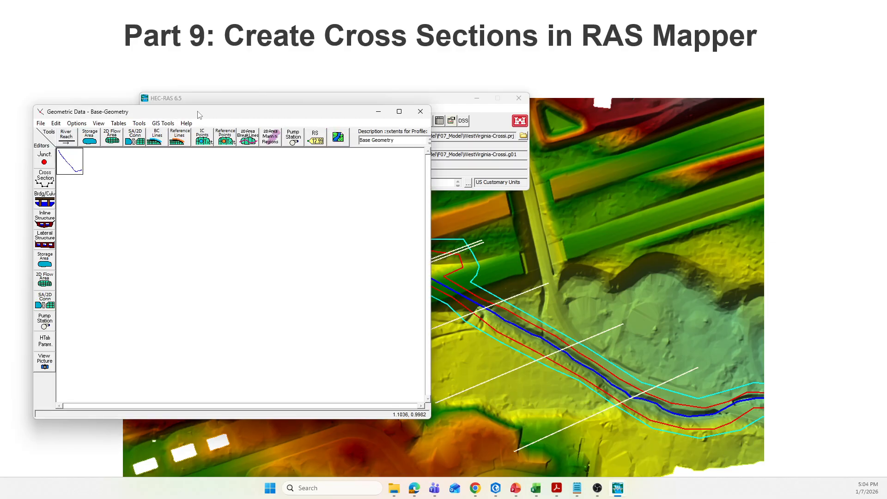
{"action": "left_click_drag", "start_coordinate": [199, 111], "coordinate": [317, 101]}
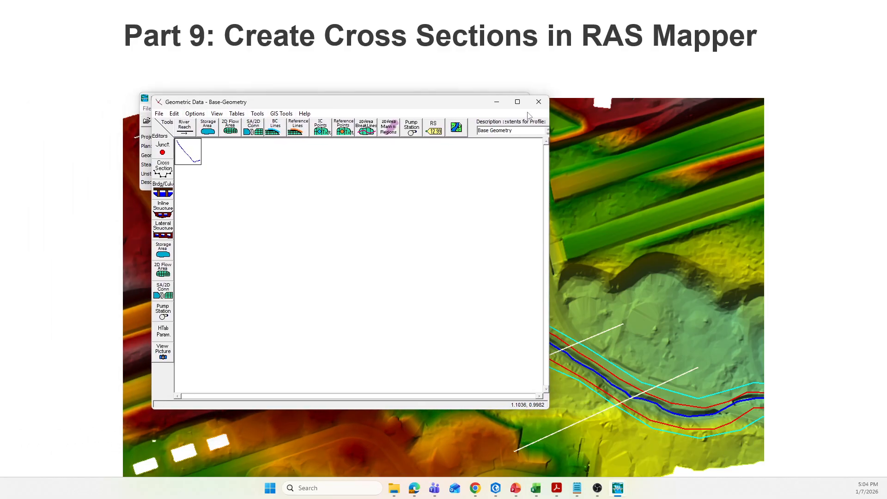
{"action": "left_click", "coordinate": [517, 101]}
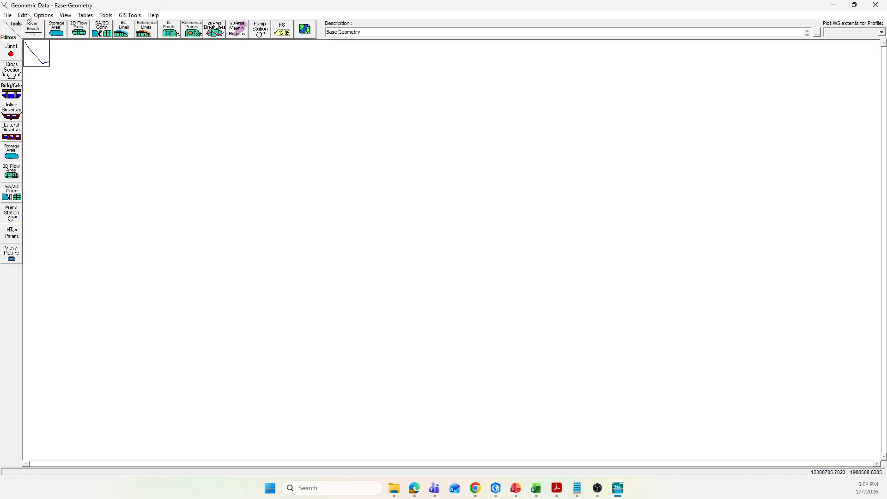
{"action": "left_click", "coordinate": [65, 16]}
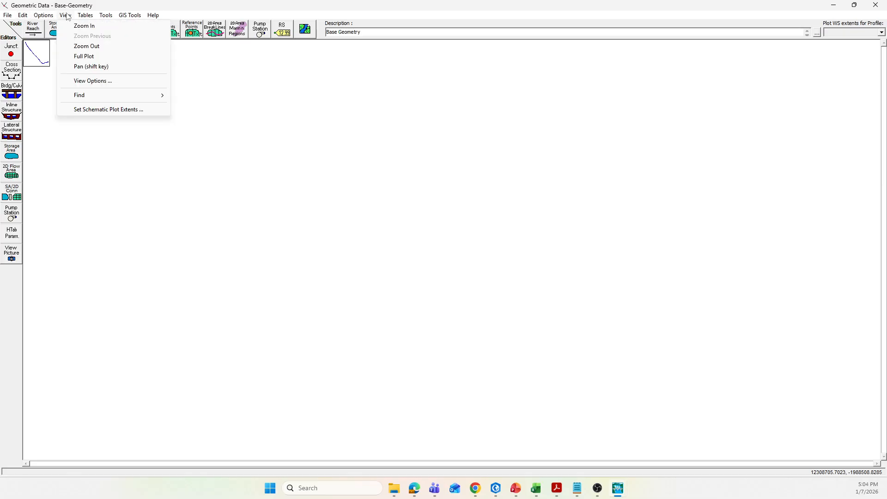
{"action": "left_click", "coordinate": [91, 58]}
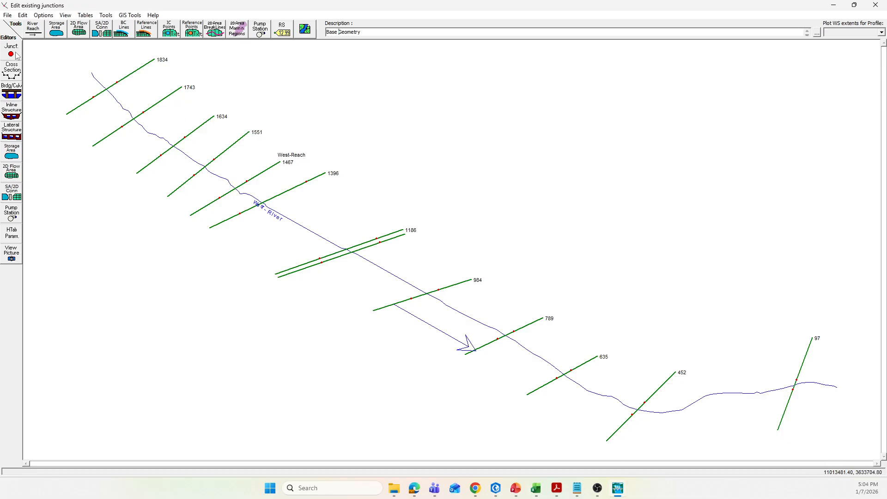
- Open the Cross Section Data editor and step downstream through the river stations from 1834 to 97, reviewing each profile
{"action": "left_click", "coordinate": [11, 70]}
{"action": "left_click_drag", "start_coordinate": [568, 89], "coordinate": [493, 88]}
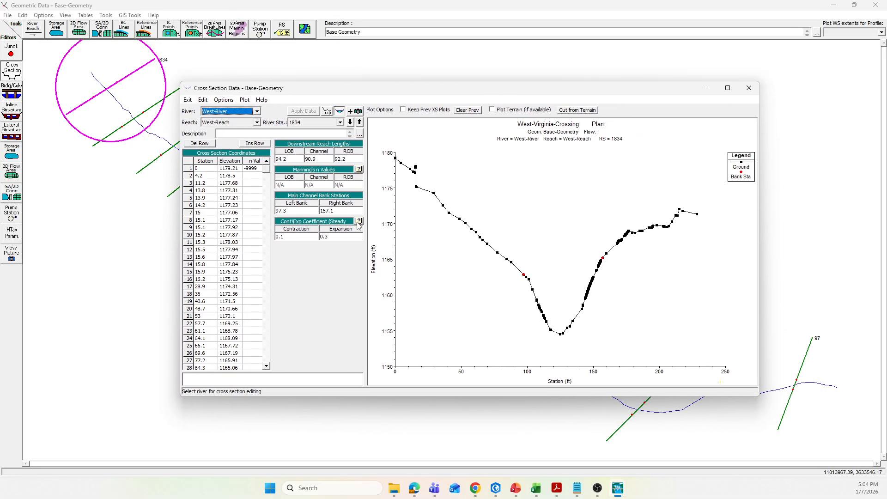
{"action": "left_click", "coordinate": [351, 122]}
{"action": "left_click", "coordinate": [351, 122]}
{"action": "left_click", "coordinate": [351, 122]}
{"action": "left_click_drag", "start_coordinate": [395, 90], "coordinate": [251, 143]}
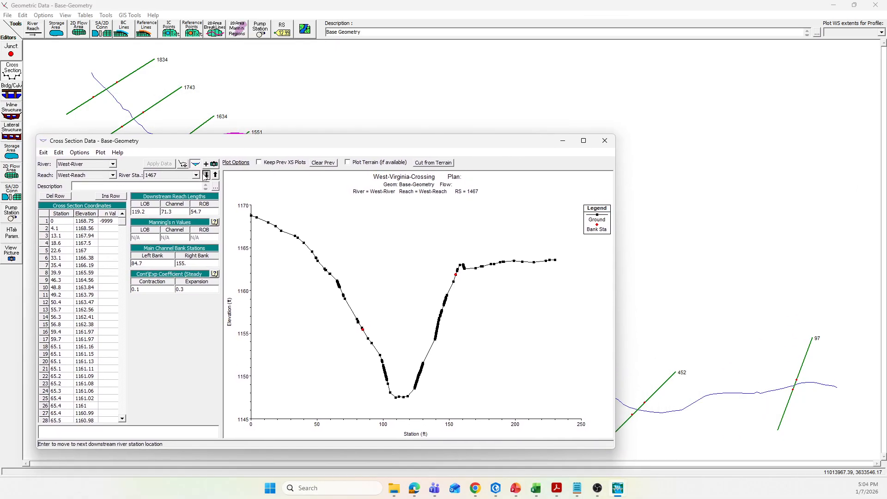
{"action": "left_click", "coordinate": [206, 175]}
{"action": "left_click", "coordinate": [206, 175]}
{"action": "left_click", "coordinate": [207, 176]}
{"action": "left_click", "coordinate": [206, 176]}
{"action": "left_click", "coordinate": [206, 176]}
{"action": "left_click", "coordinate": [207, 175]}
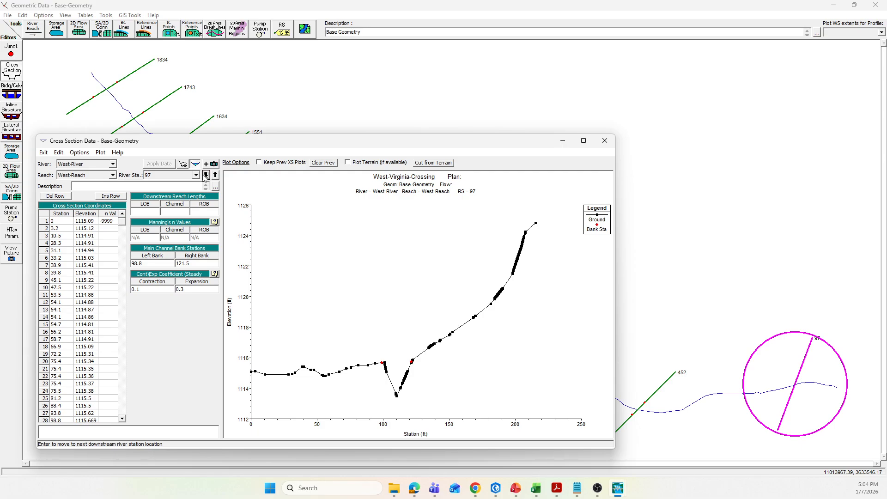
- Cycle back to the upstream end of the reach and review the cross sections again down to river station 1396
{"action": "left_click", "coordinate": [206, 175]}
{"action": "left_click", "coordinate": [206, 176]}
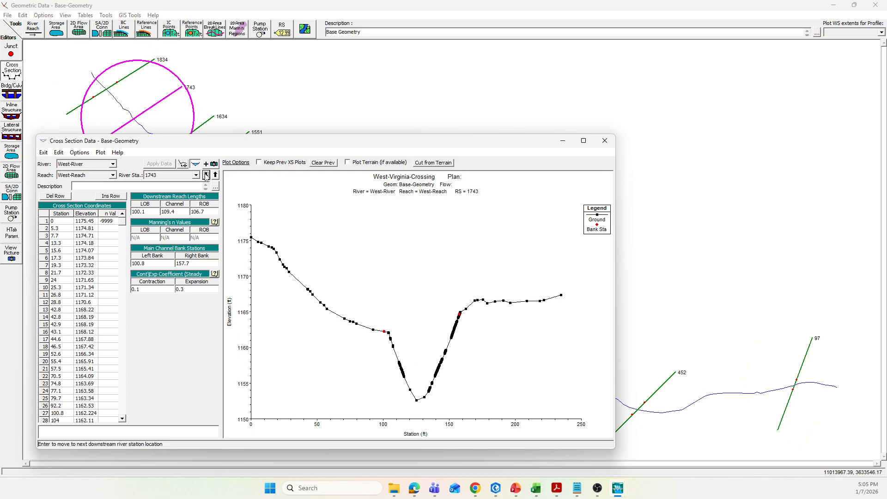
{"action": "left_click", "coordinate": [206, 176]}
{"action": "left_click", "coordinate": [207, 175]}
{"action": "left_click", "coordinate": [206, 175]}
{"action": "left_click", "coordinate": [206, 175]}
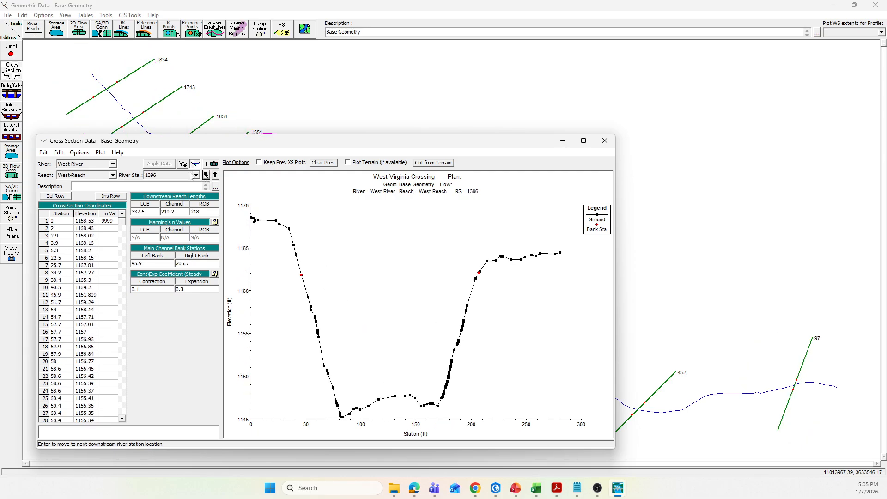
- Browse the list of river stations, close the Cross Section Data and Geometric Data editors, and move the HEC-RAS window off the slide's cross sections
{"action": "left_click", "coordinate": [197, 173]}
{"action": "left_click_drag", "start_coordinate": [197, 206], "coordinate": [205, 224]}
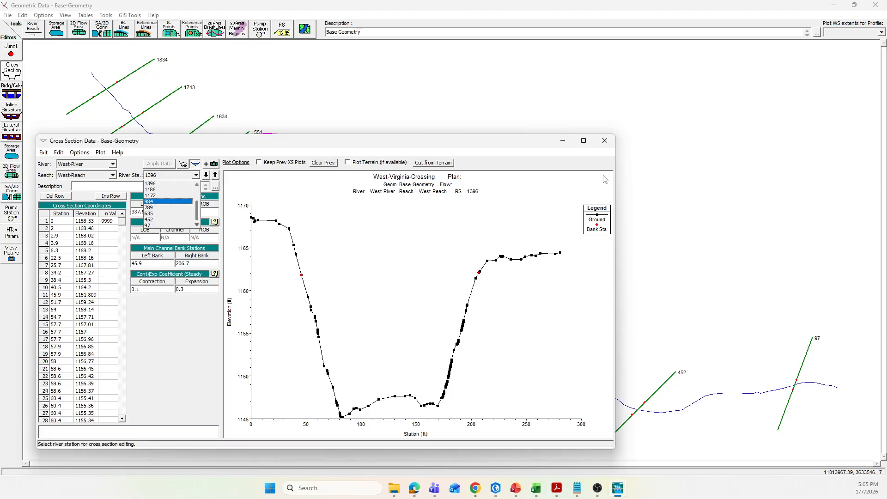
{"action": "left_click", "coordinate": [605, 141]}
{"action": "left_click", "coordinate": [605, 141]}
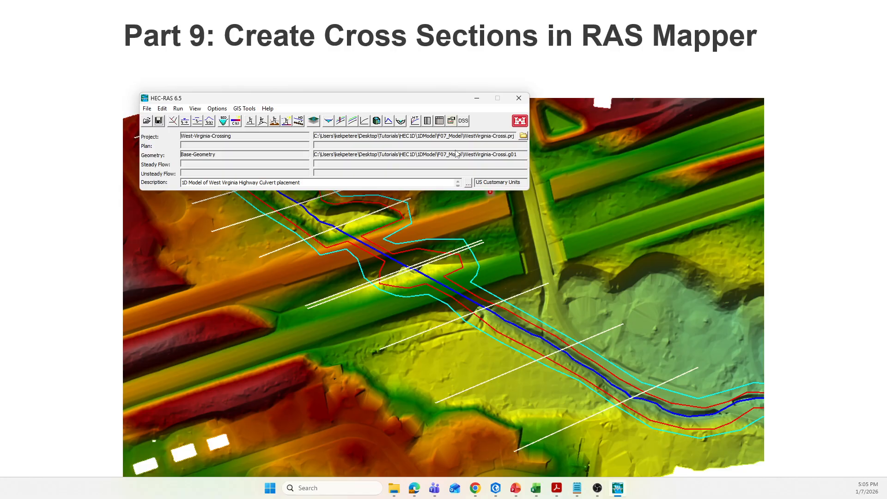
{"action": "left_click_drag", "start_coordinate": [388, 105], "coordinate": [509, 65]}
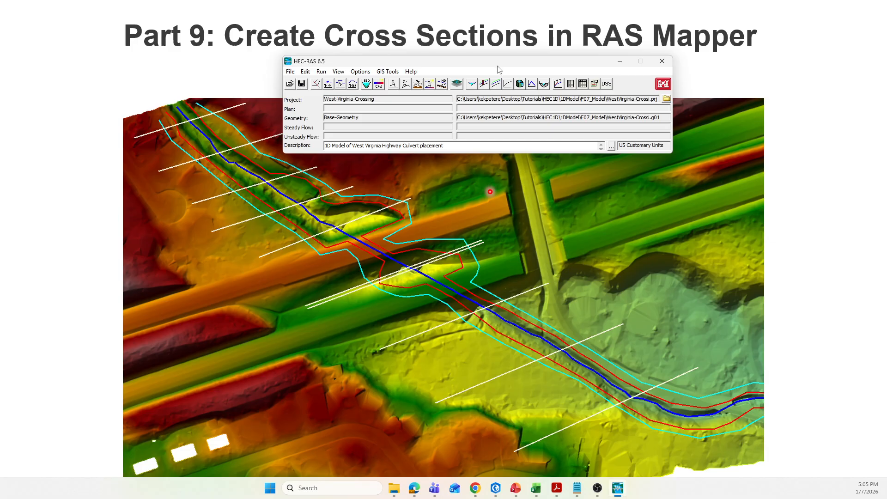